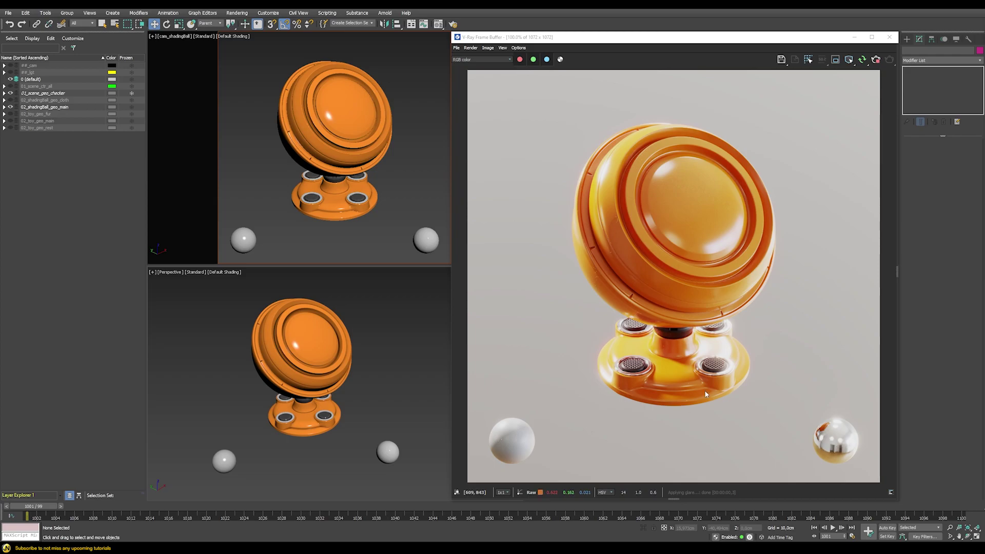
Step: Unhide the 02_shadingBall_geo_cloth layer and give the shd_fabric material a reflection glossiness of 0,4 with its bump map enabled
{"action": "left_click", "coordinate": [10, 99]}
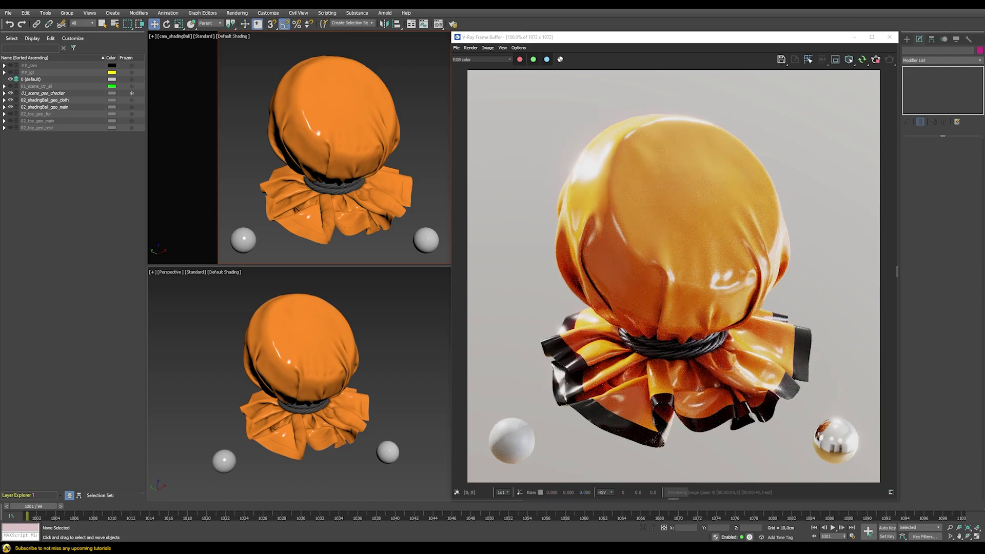
{"action": "key", "text": "m"}
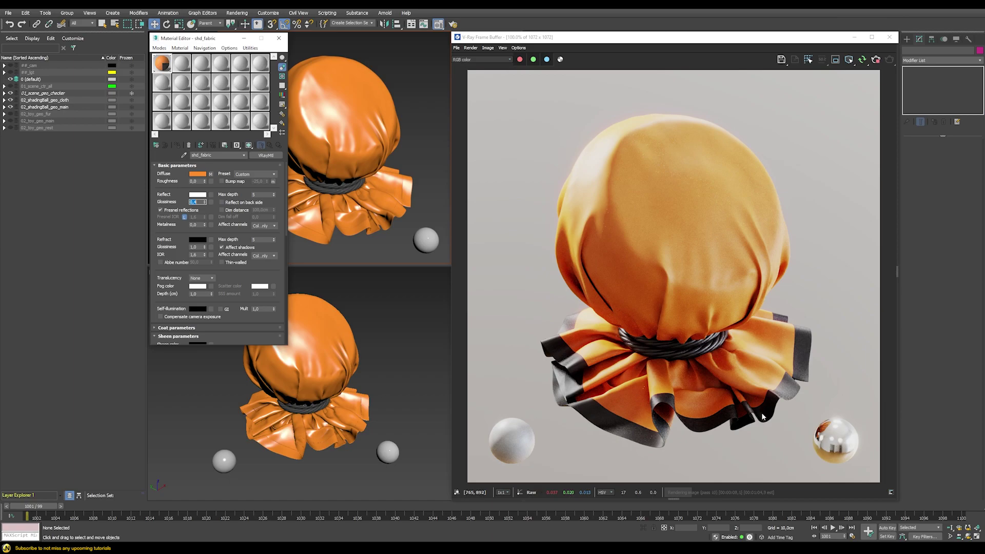
{"action": "left_click", "coordinate": [222, 181]}
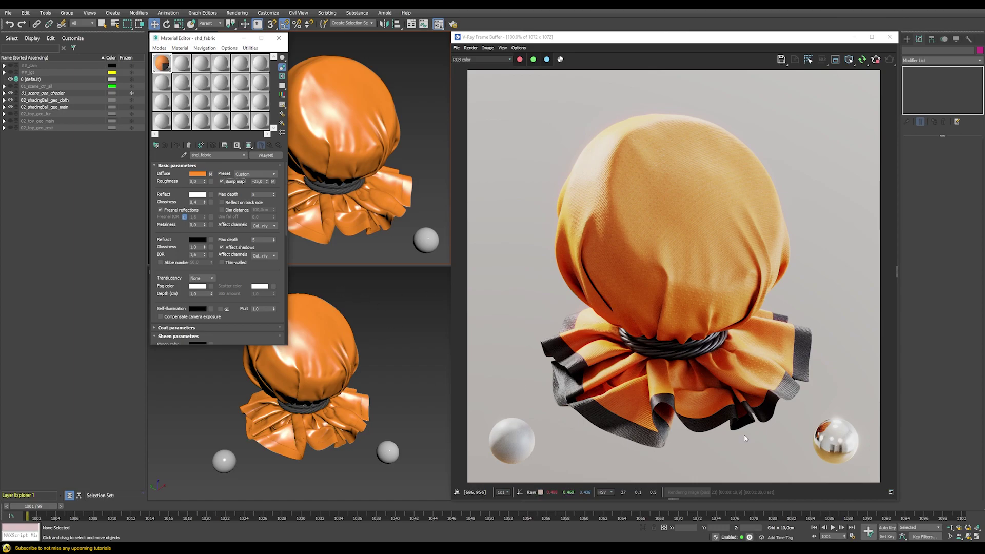
Step: Set the sheen color of the shd_fabric material to pure white (255, 255, 255)
{"action": "scroll", "coordinate": [246, 263], "scroll_direction": "down", "scroll_amount": 5}
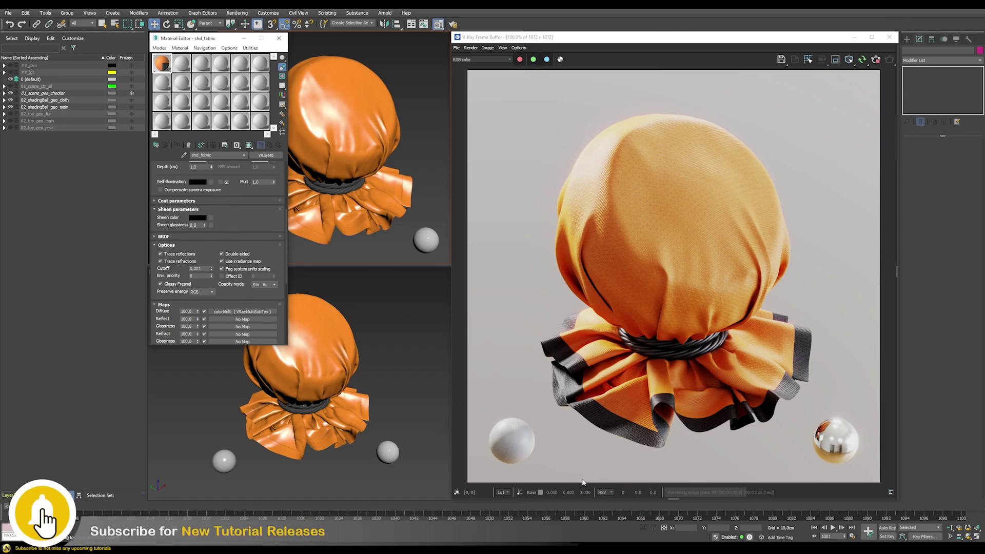
{"action": "left_click", "coordinate": [198, 217]}
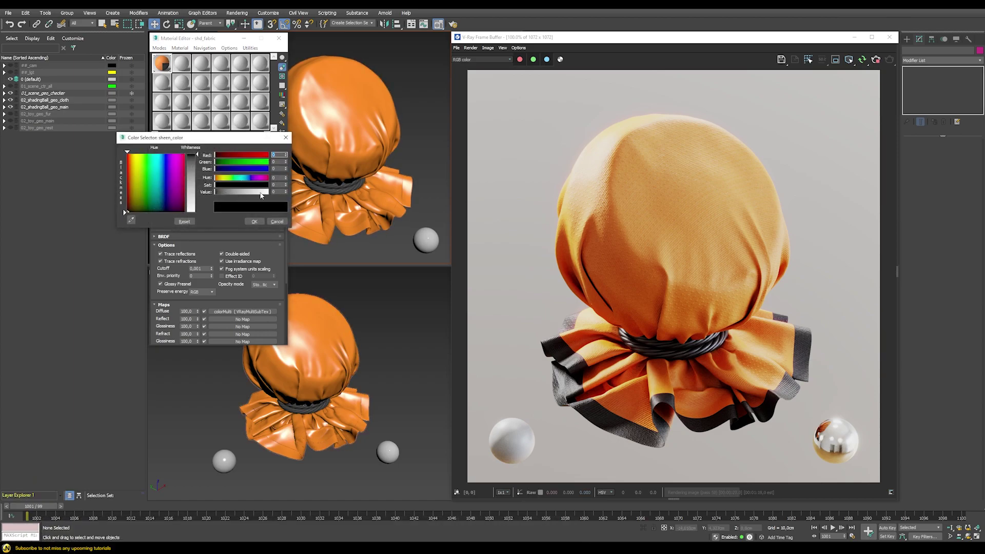
{"action": "left_click_drag", "start_coordinate": [261, 196], "coordinate": [274, 194]}
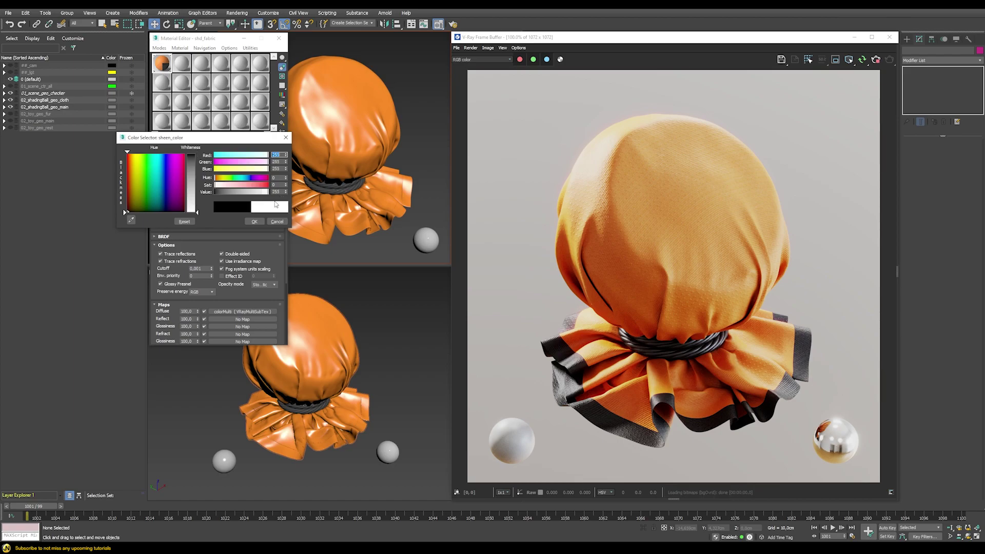
{"action": "left_click", "coordinate": [254, 221]}
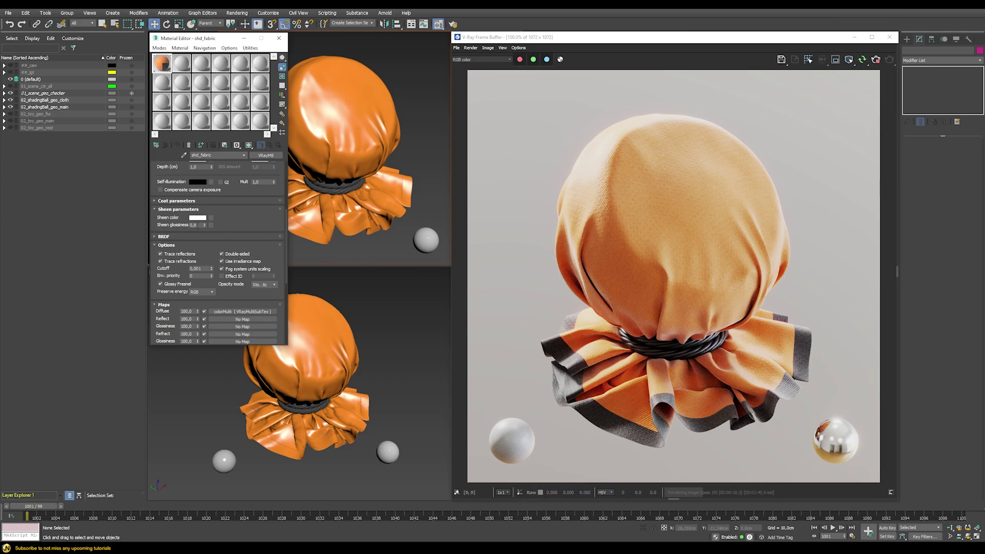
Step: Try sheen glossiness values of 0,9, 0,95 and 0,6 on the shd_fabric material, and settle on 0,7
{"action": "left_click", "coordinate": [205, 224]}
{"action": "type", "text": "0,9"}
{"action": "key", "text": "Return"}
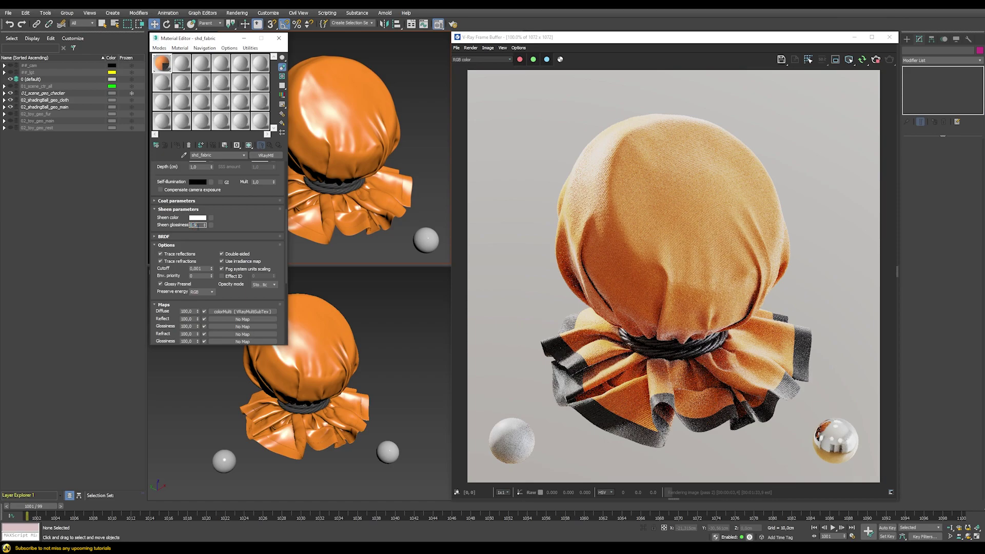
{"action": "type", "text": "5"}
{"action": "key", "text": "Return"}
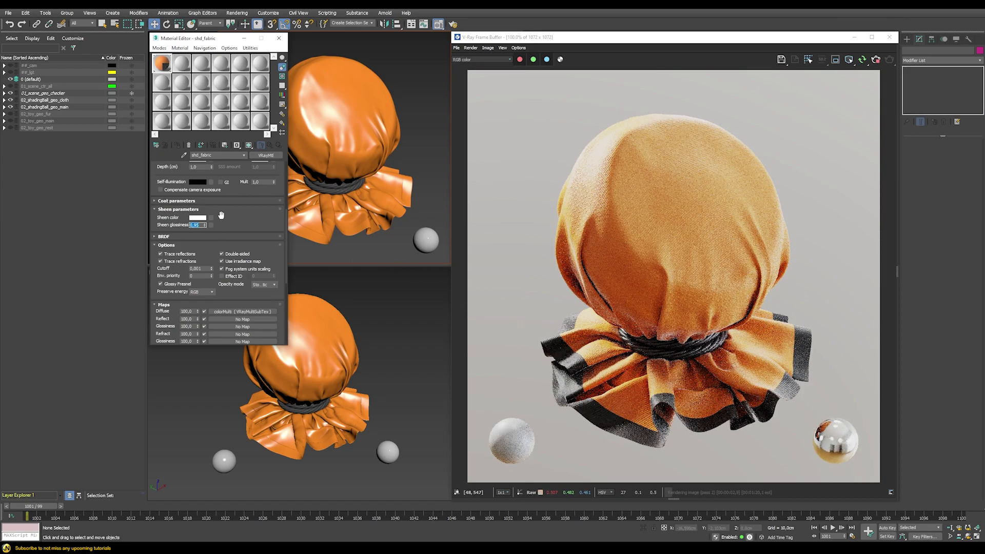
{"action": "left_click", "coordinate": [199, 228]}
{"action": "type", "text": "6"}
{"action": "key", "text": "Return"}
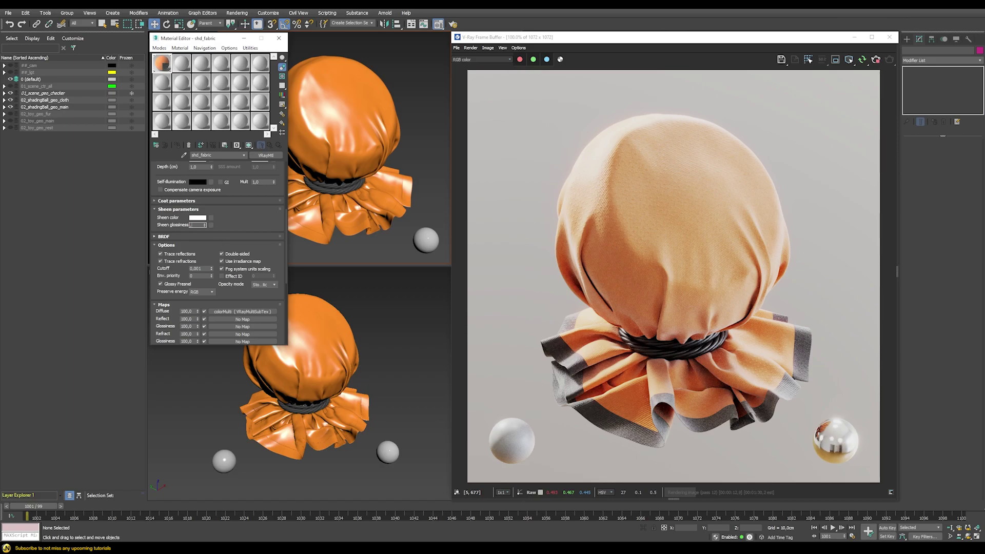
{"action": "type", "text": "0,7"}
{"action": "key", "text": "Return"}
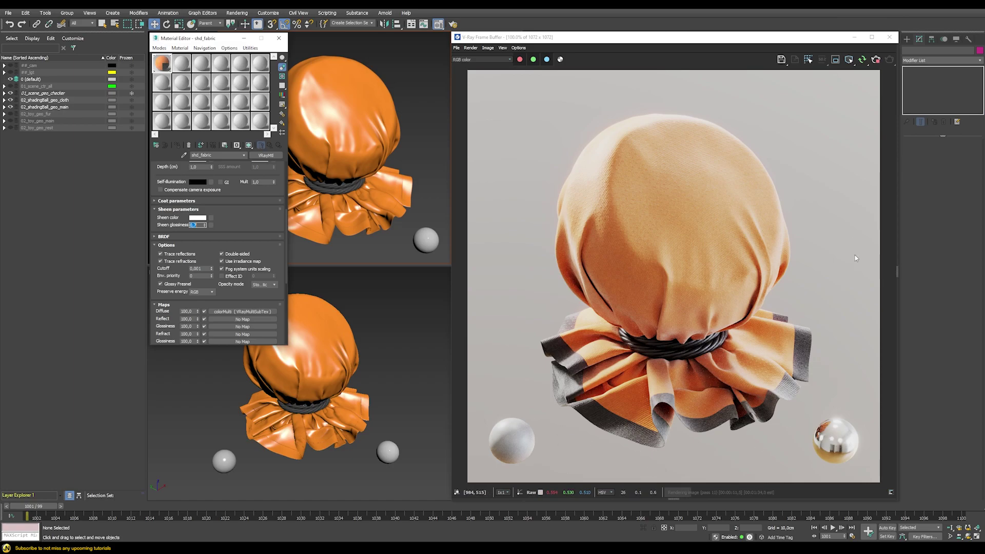
Step: Add the VRaySheenFilter, VRaySheenGlossiness, VRaySheenReflection and VRaySheenSpecular render elements and restart the interactive render
{"action": "key", "text": "F10"}
{"action": "left_click_drag", "start_coordinate": [913, 261], "coordinate": [334, 39]}
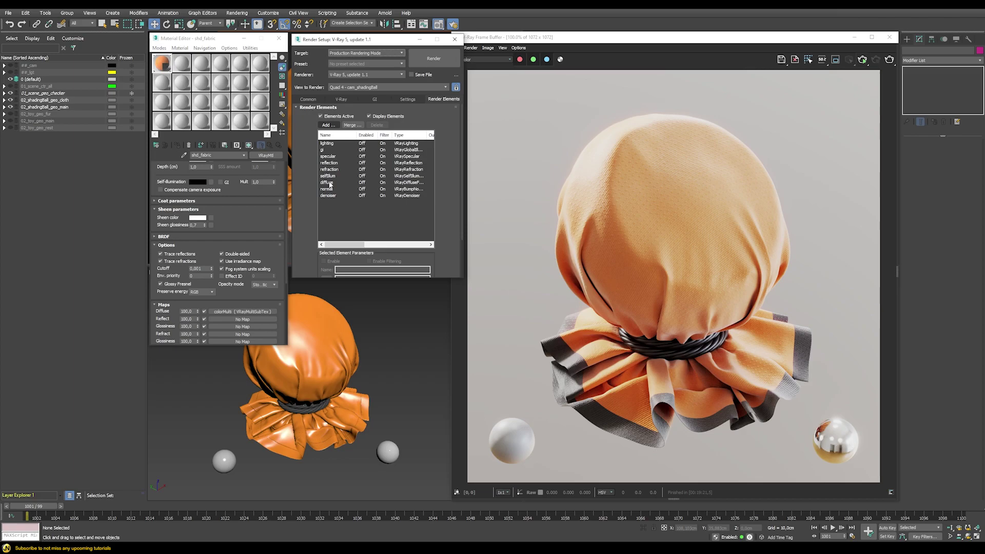
{"action": "left_click", "coordinate": [329, 125]}
{"action": "scroll", "coordinate": [330, 126], "scroll_direction": "down", "scroll_amount": 15}
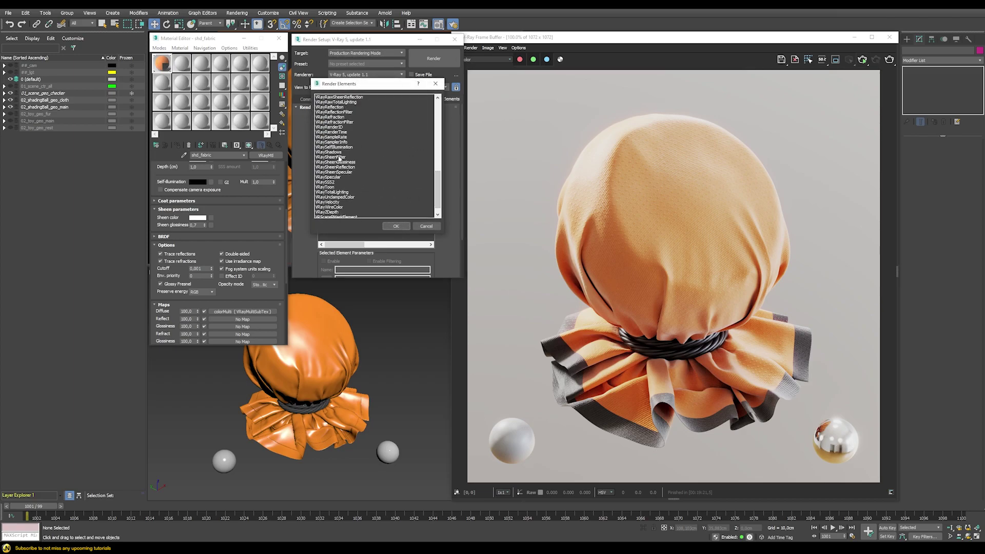
{"action": "left_click_drag", "start_coordinate": [338, 159], "coordinate": [338, 172]}
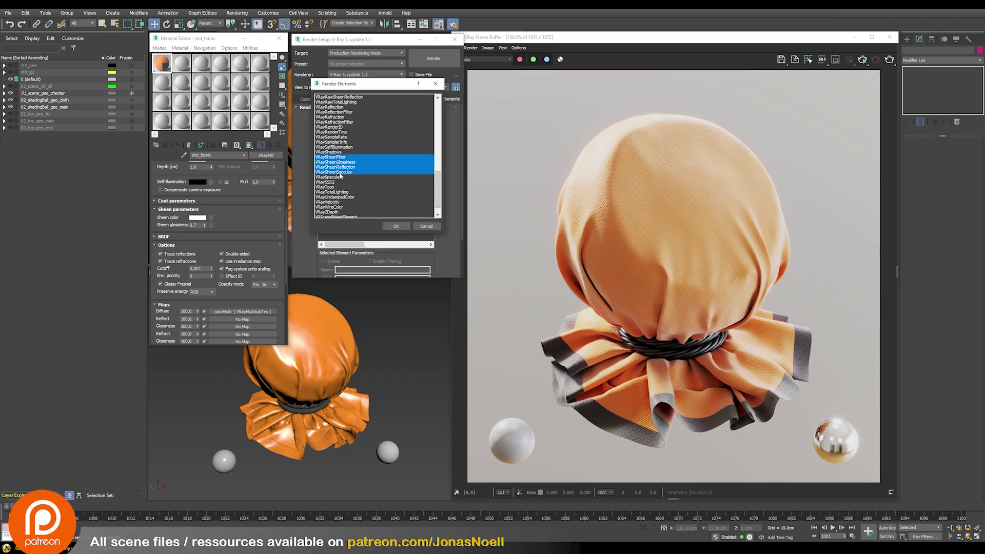
{"action": "left_click", "coordinate": [396, 226]}
{"action": "left_click", "coordinate": [865, 62]}
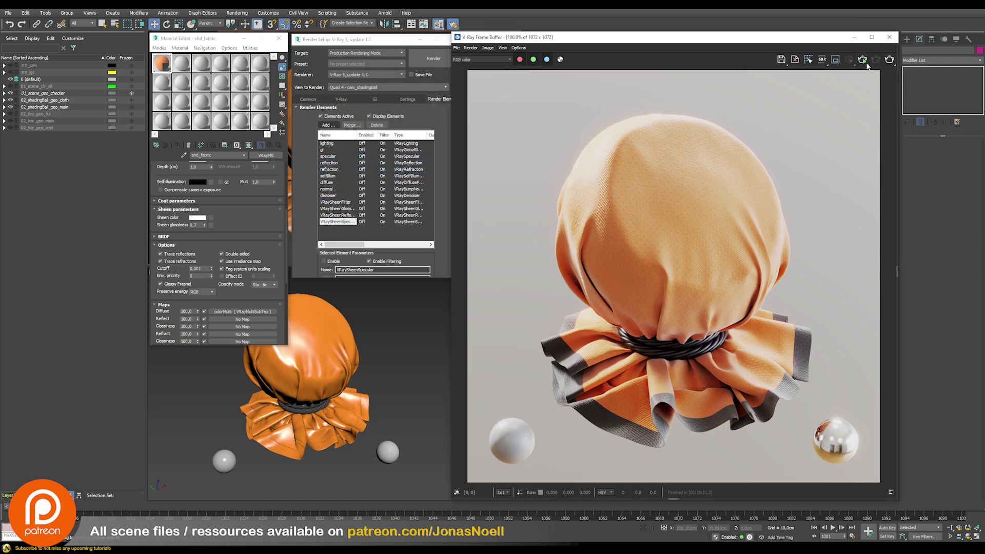
Step: Display the specular pass in the frame buffer and compare the VRaySheenSpecular and VRaySheenReflection passes
{"action": "left_click", "coordinate": [505, 60]}
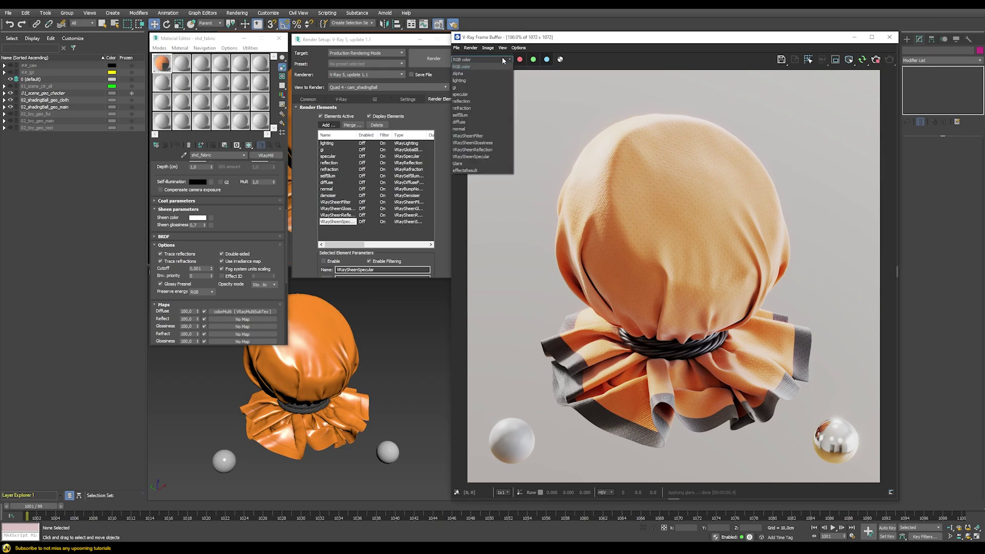
{"action": "left_click", "coordinate": [461, 95]}
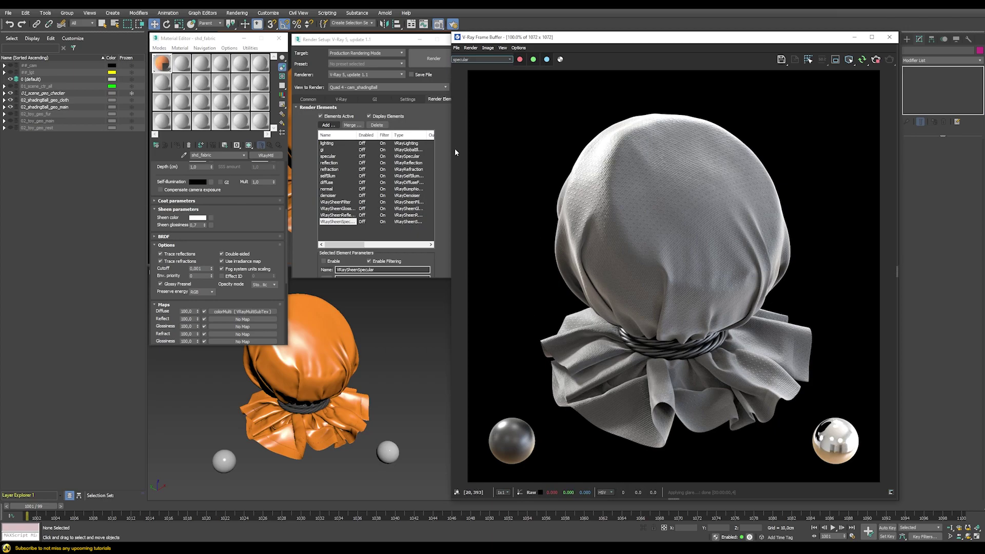
{"action": "left_click", "coordinate": [479, 59]}
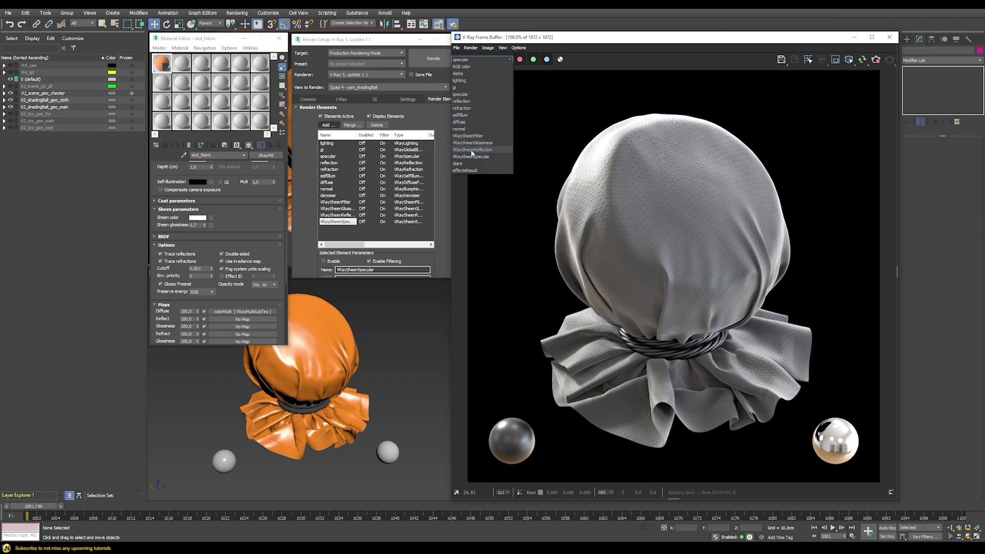
{"action": "left_click", "coordinate": [469, 156]}
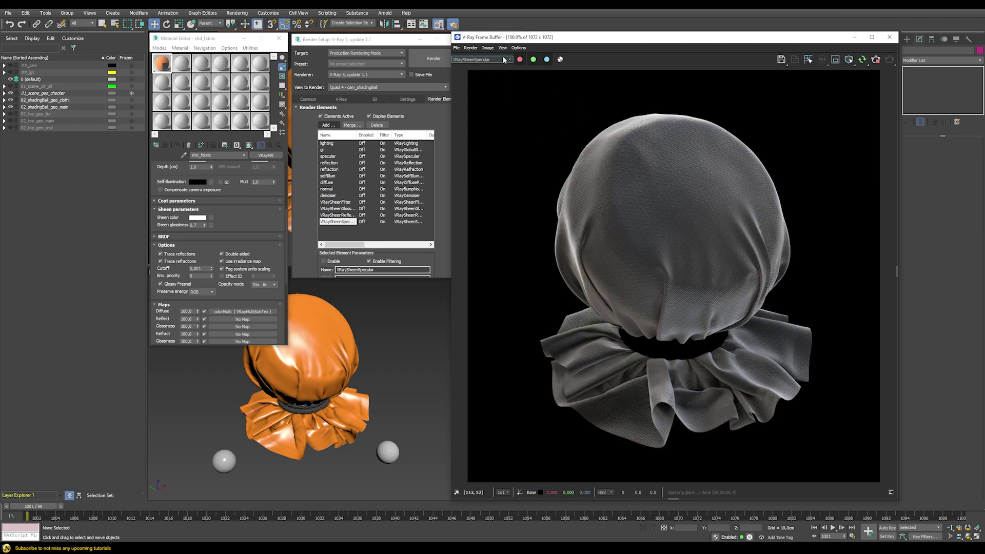
{"action": "scroll", "coordinate": [478, 62], "scroll_direction": "up", "scroll_amount": 1}
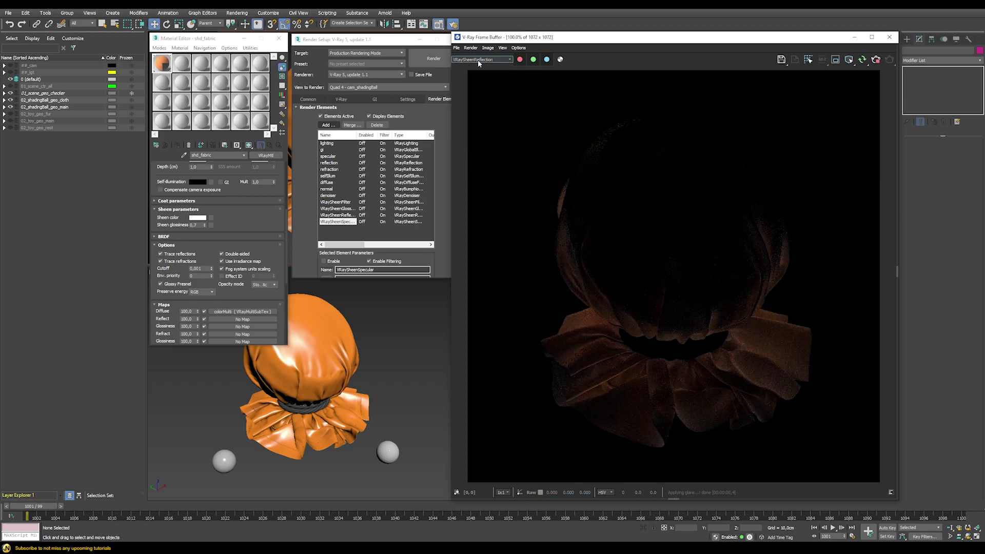
{"action": "scroll", "coordinate": [487, 61], "scroll_direction": "down", "scroll_amount": 1}
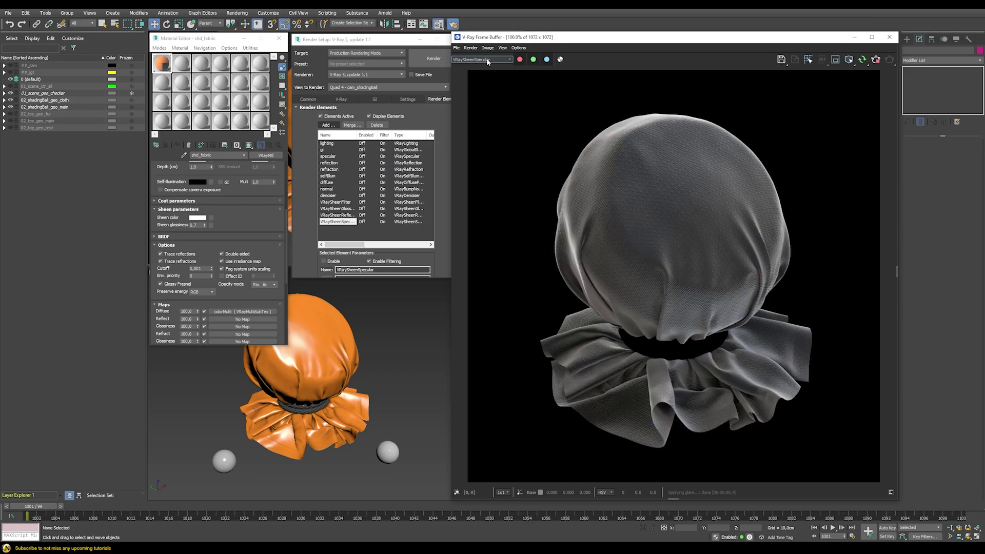
{"action": "scroll", "coordinate": [487, 61], "scroll_direction": "up", "scroll_amount": 1}
{"action": "scroll", "coordinate": [487, 62], "scroll_direction": "down", "scroll_amount": 1}
Step: Display the VRaySheenFilter and VRaySheenGlossiness passes in the frame buffer, and return to RGB color
{"action": "left_click", "coordinate": [487, 60]}
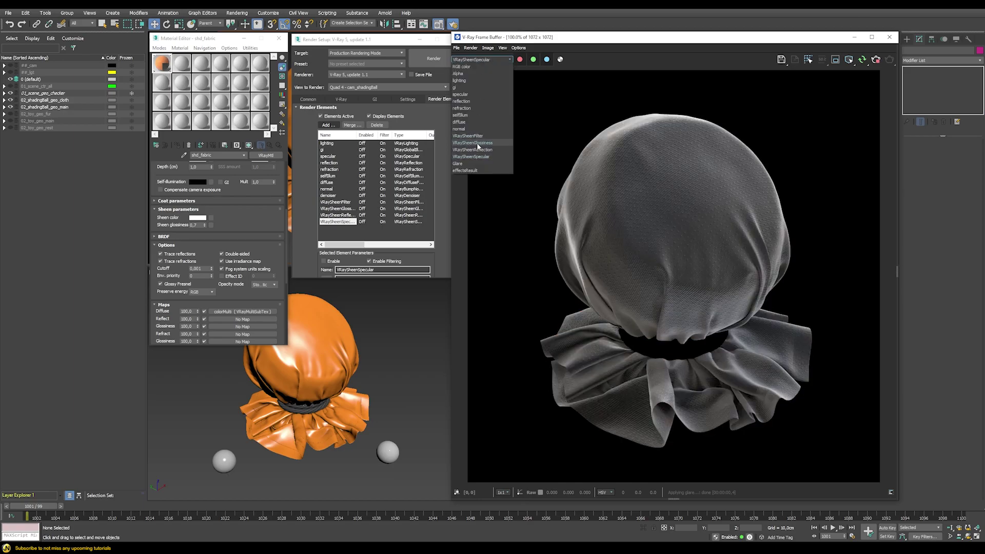
{"action": "left_click", "coordinate": [468, 136]}
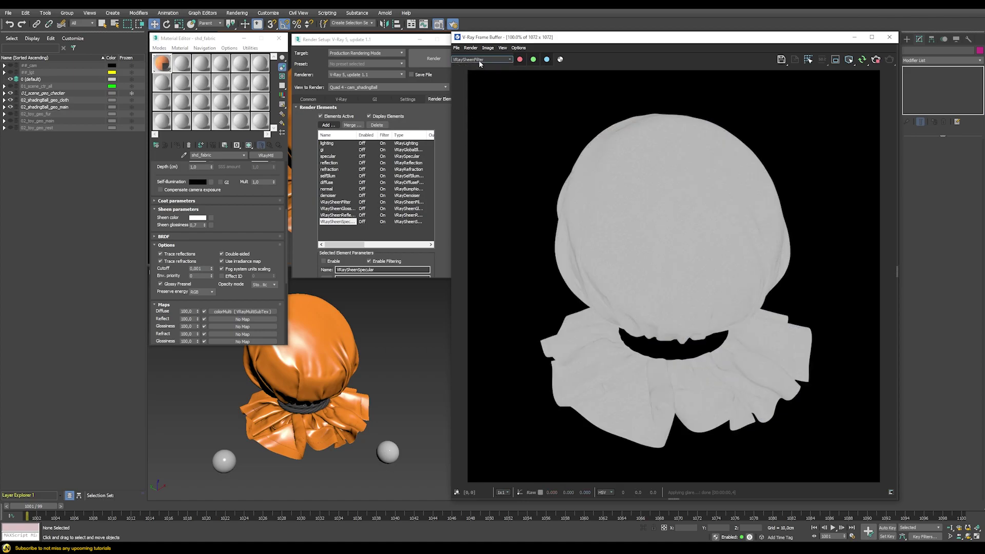
{"action": "scroll", "coordinate": [482, 63], "scroll_direction": "down", "scroll_amount": 1}
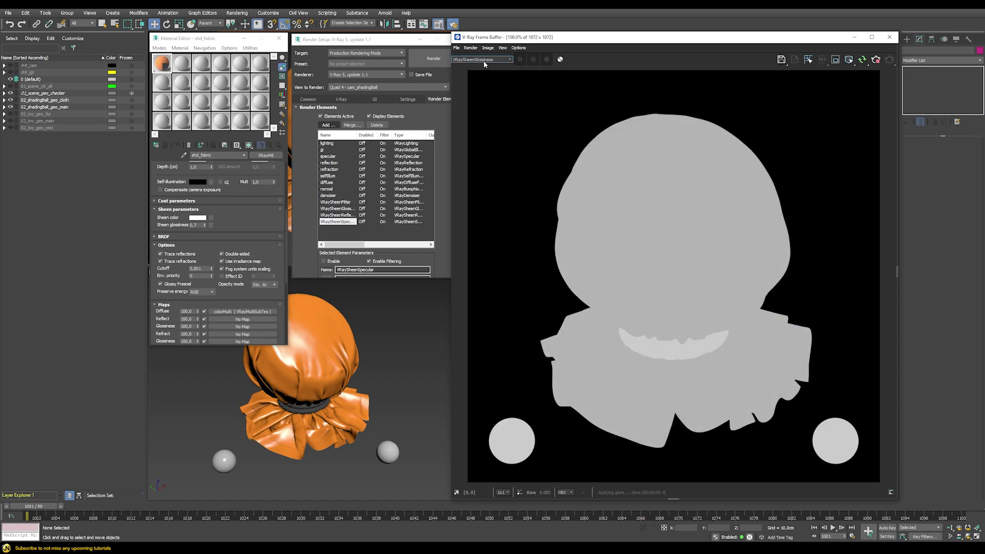
{"action": "left_click", "coordinate": [484, 60]}
{"action": "left_click", "coordinate": [469, 67]}
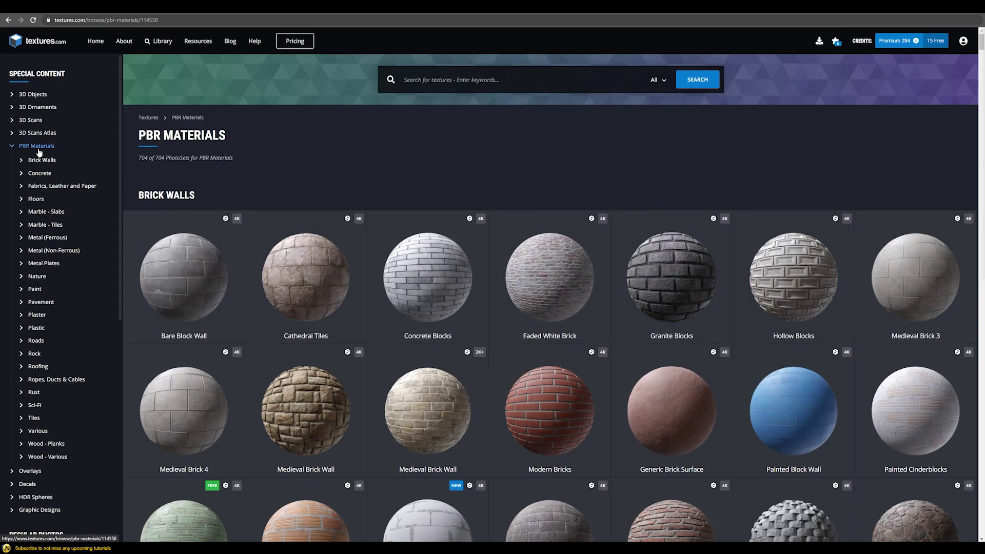
Step: On textures.com, go to the Ropes, Ducts & Cables PBR materials and open the free P P Mooring Rope to view its maps
{"action": "left_click", "coordinate": [41, 380]}
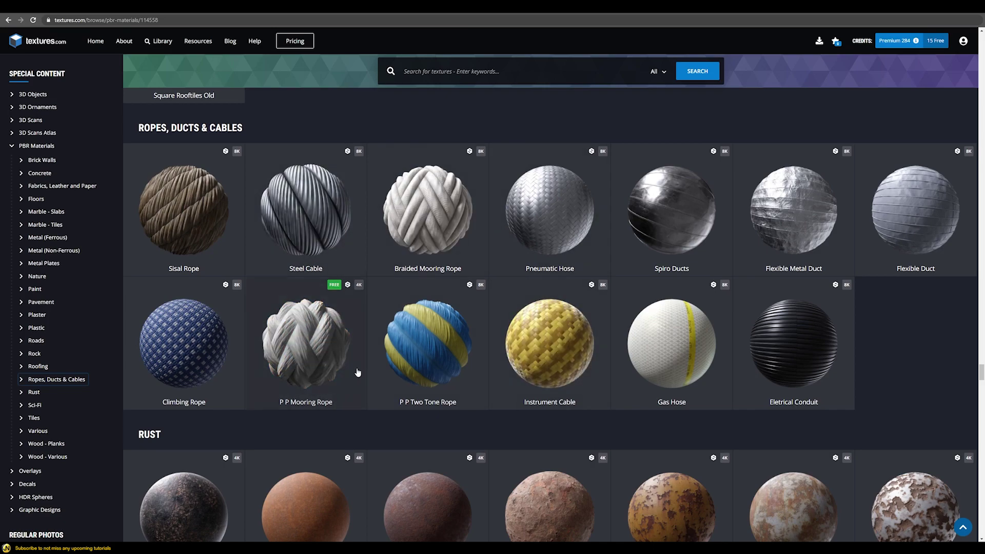
{"action": "left_click", "coordinate": [311, 359]}
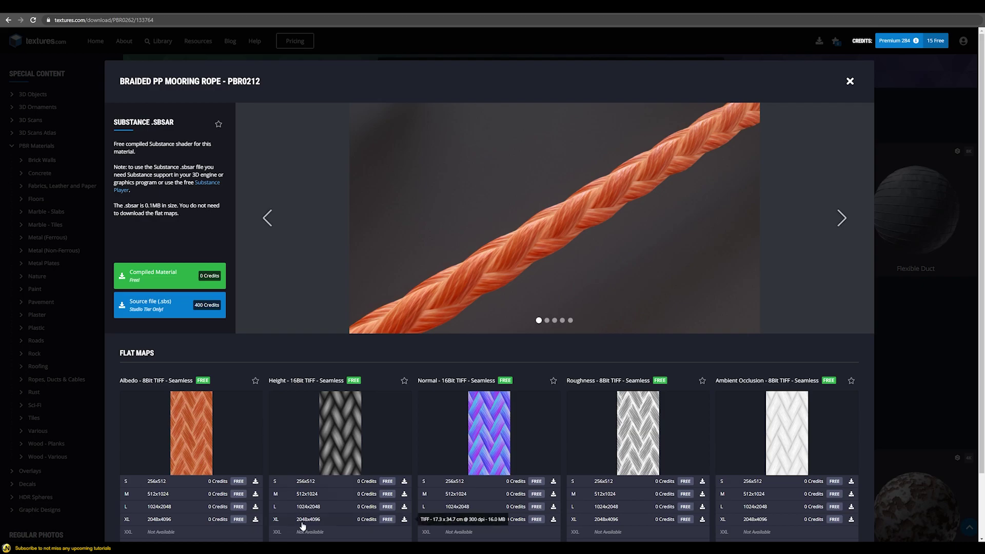
{"action": "mouse_move", "coordinate": [337, 456]}
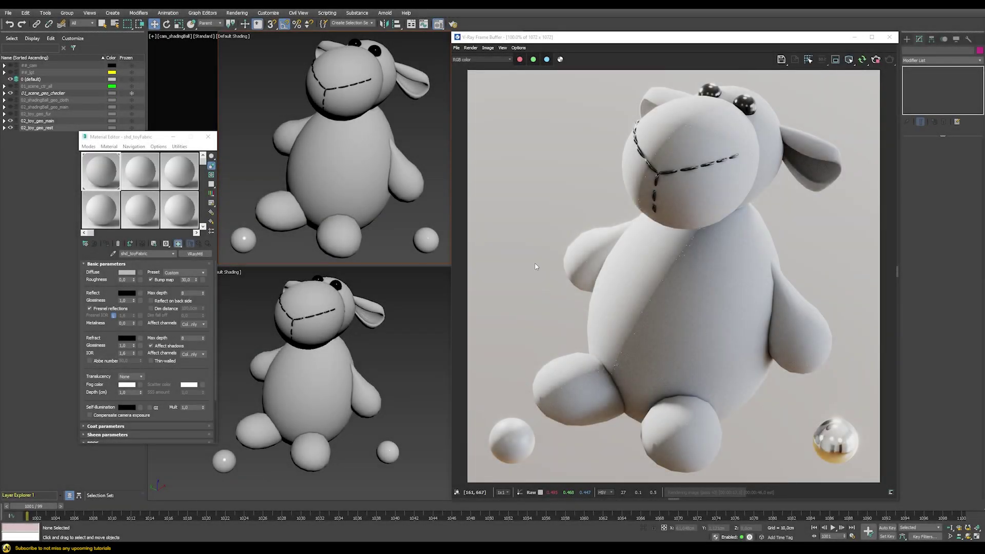
Step: Turn on edged faces in the toy's camera view and select the blue and white meshes in turn to inspect them
{"action": "key", "text": "F4"}
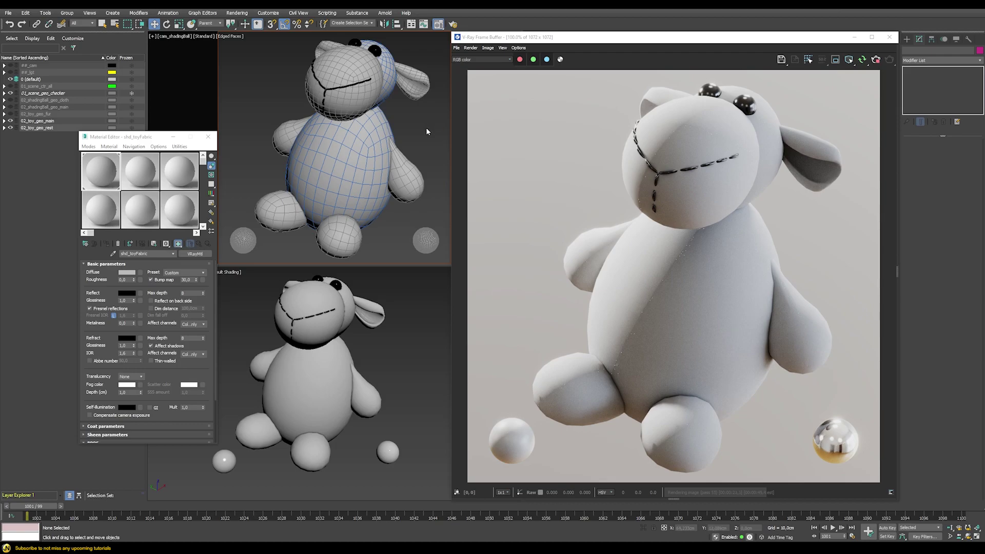
{"action": "left_click", "coordinate": [386, 91]}
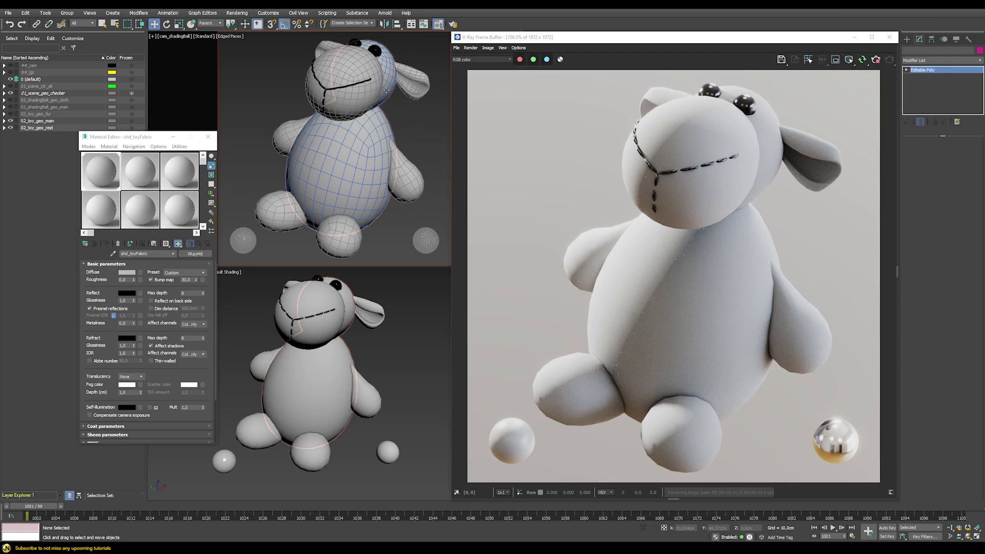
{"action": "left_click", "coordinate": [413, 130]}
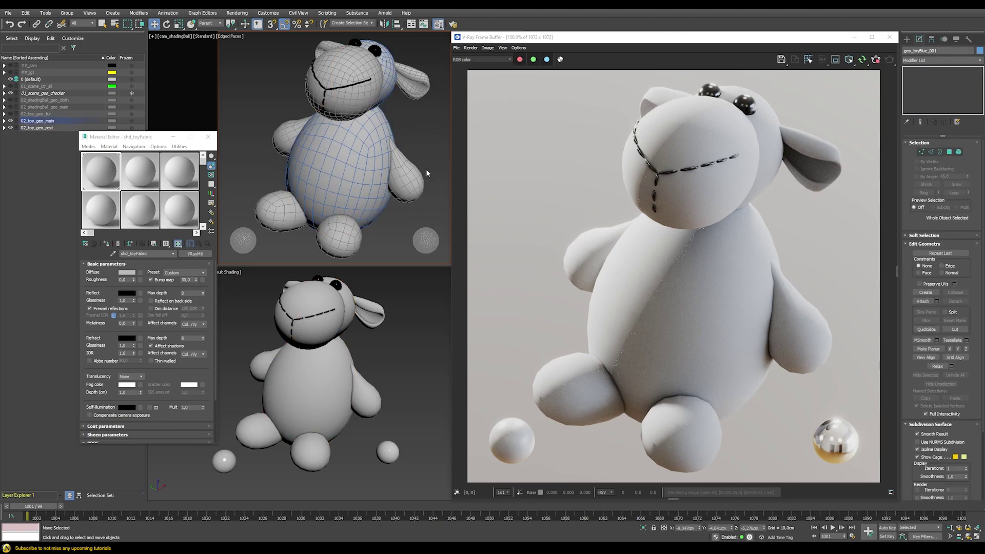
{"action": "left_click", "coordinate": [419, 185]}
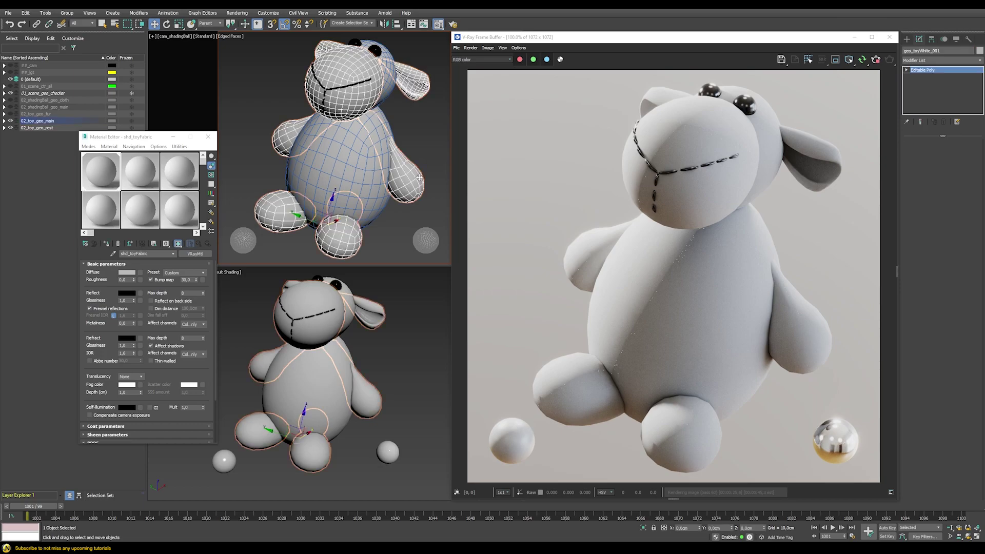
{"action": "left_click", "coordinate": [419, 151]}
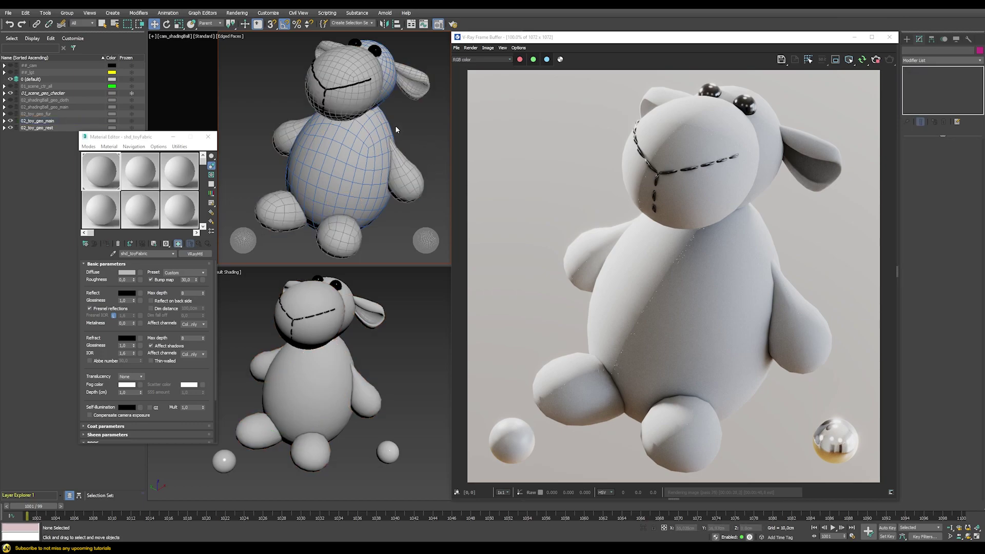
Step: Add a VRayDisplacementMod modifier to the toy's blue body mesh
{"action": "left_click", "coordinate": [375, 128]}
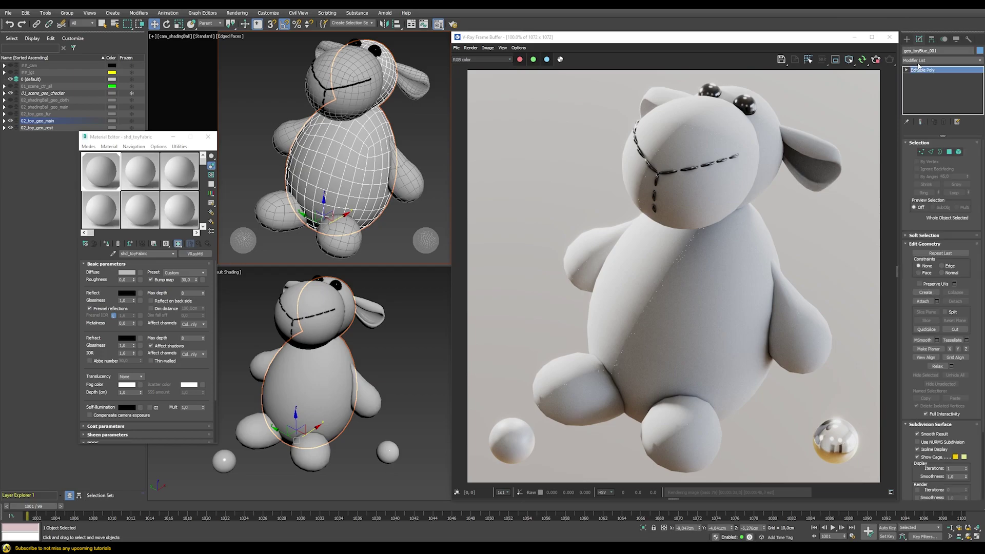
{"action": "left_click", "coordinate": [918, 60]}
{"action": "scroll", "coordinate": [938, 257], "scroll_direction": "down", "scroll_amount": 10}
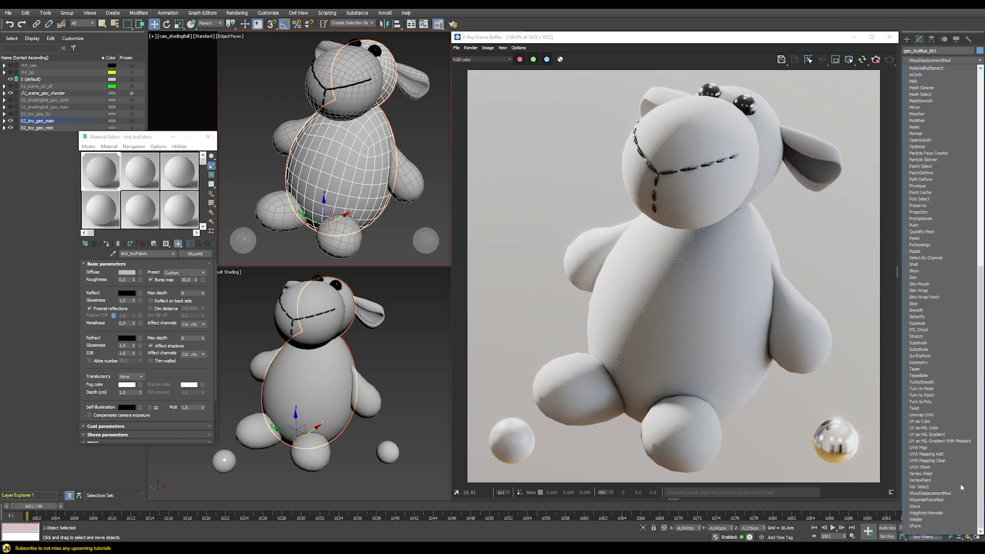
{"action": "left_click", "coordinate": [931, 493]}
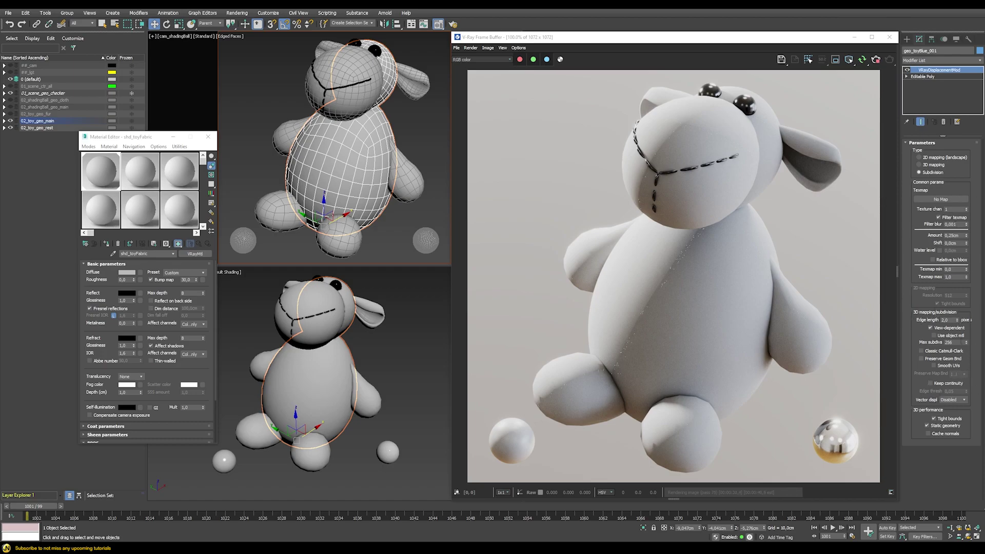
Step: Assign a Composite map as the displacement texmap and place it in the second Material Editor sample slot
{"action": "left_click", "coordinate": [939, 200]}
{"action": "type", "text": "comp"}
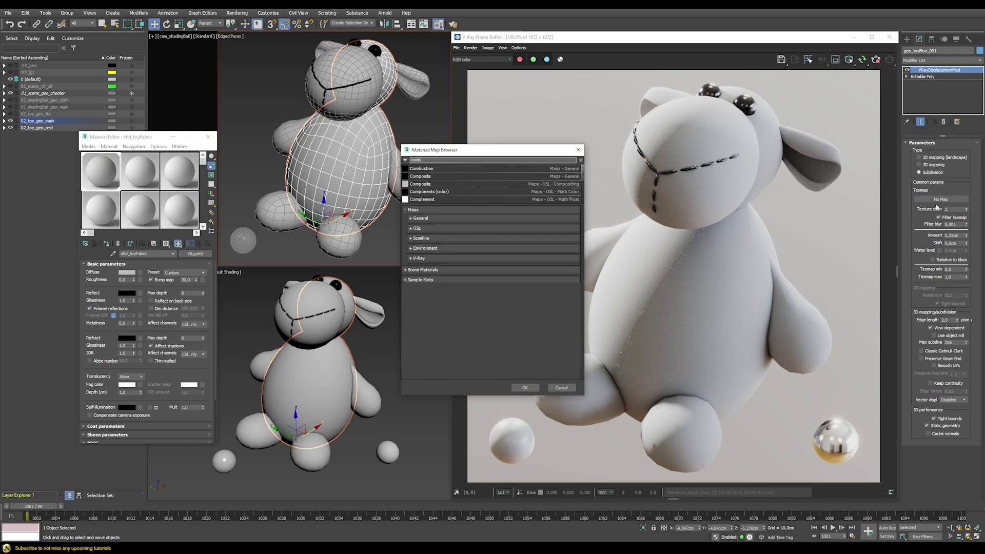
{"action": "key", "text": "Return"}
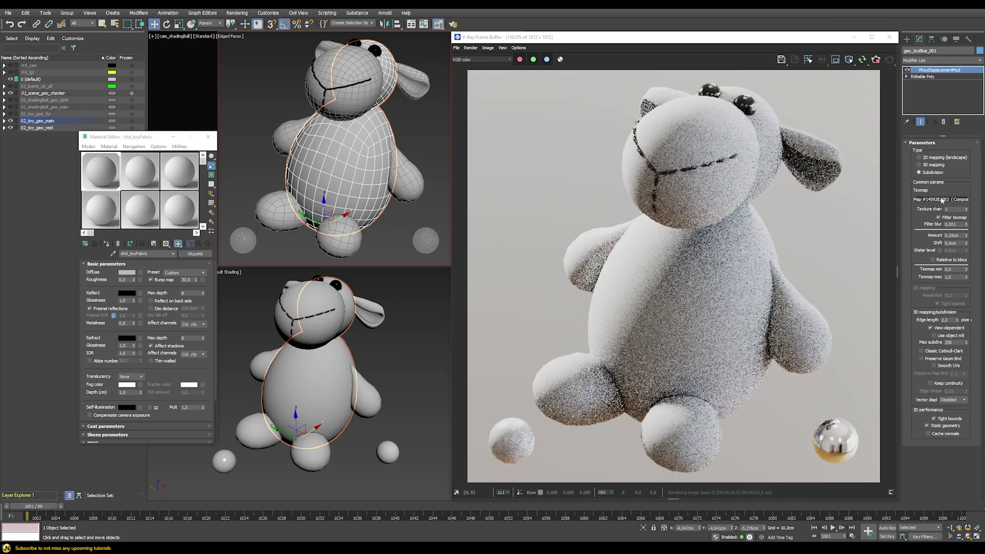
{"action": "left_click", "coordinate": [141, 175]}
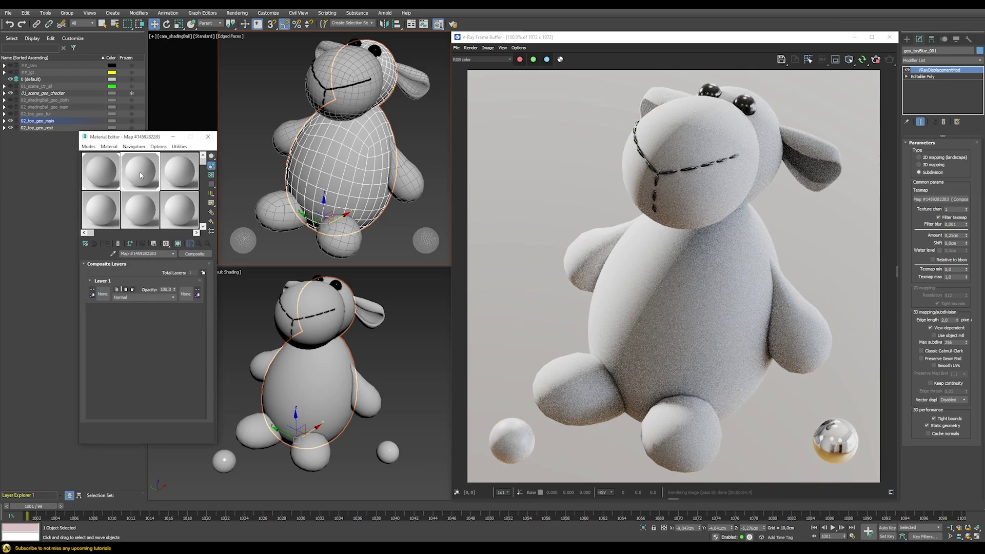
Step: Load the woven rope displacement texture into Layer 1 of the Composite map using a VRayBitmap
{"action": "left_click", "coordinate": [106, 295]}
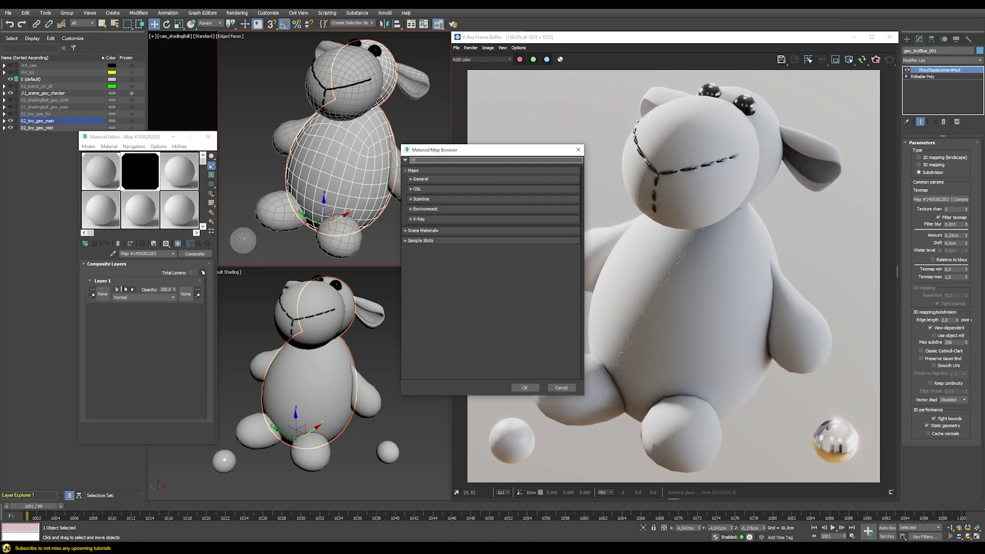
{"action": "type", "text": "vray"}
{"action": "double_click", "coordinate": [445, 168]}
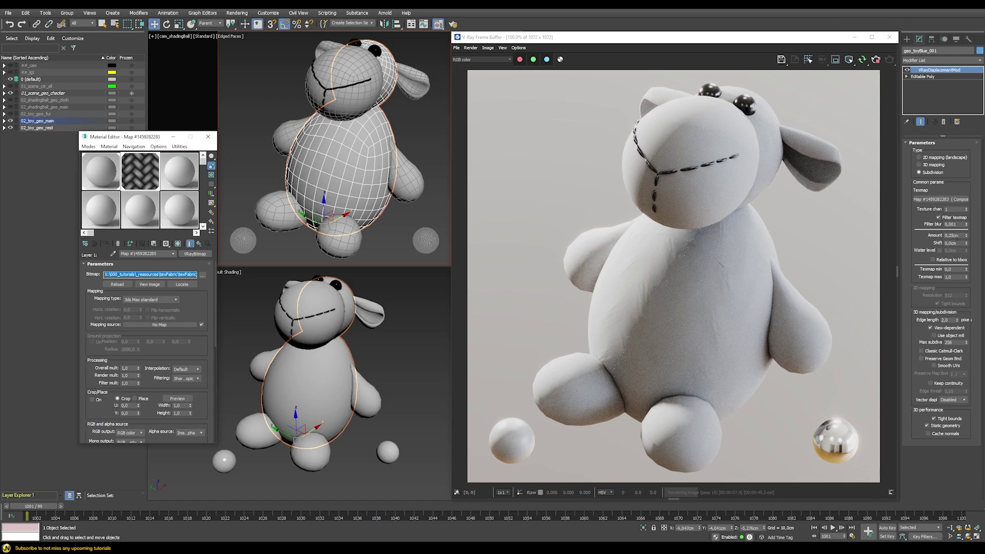
Step: Set the displacement amount of the blue mesh's VRayDisplacementMod to 0.5 cm
{"action": "double_click", "coordinate": [951, 234]}
{"action": "type", "text": "0,5"}
{"action": "key", "text": "Return"}
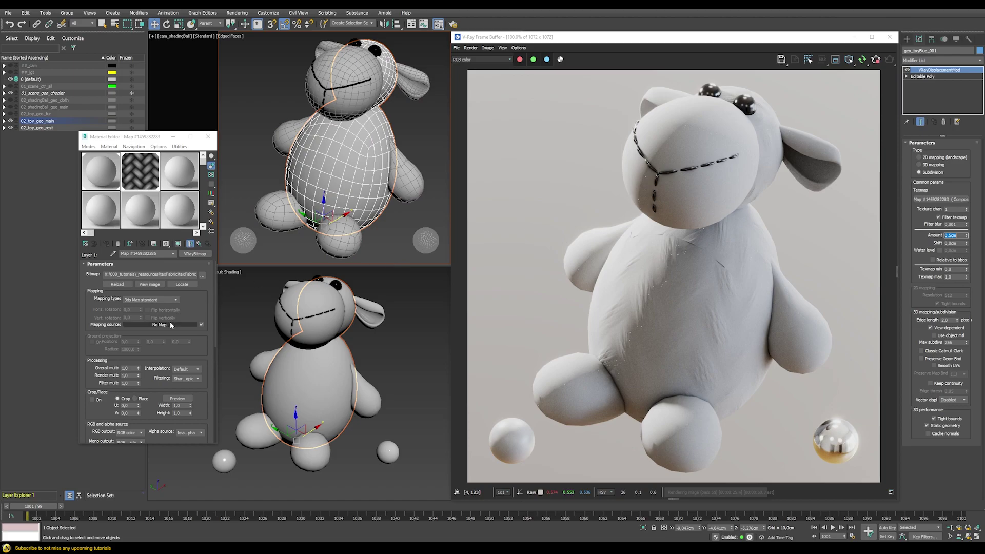
Step: Assign a new VRayTriplanarTex as the mapping source of the Layer 1 bitmap
{"action": "left_click", "coordinate": [170, 325]}
{"action": "type", "text": "vrayt"}
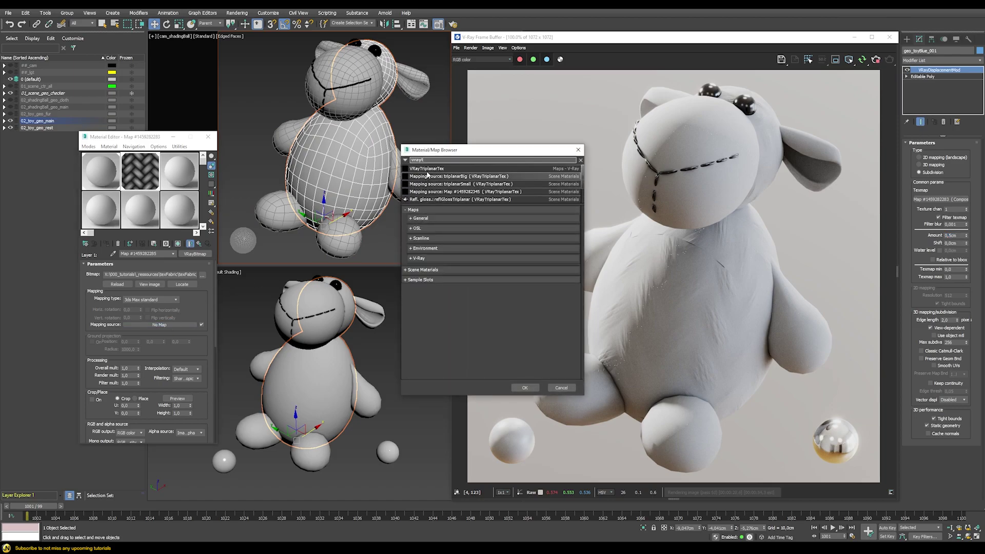
{"action": "double_click", "coordinate": [427, 173]}
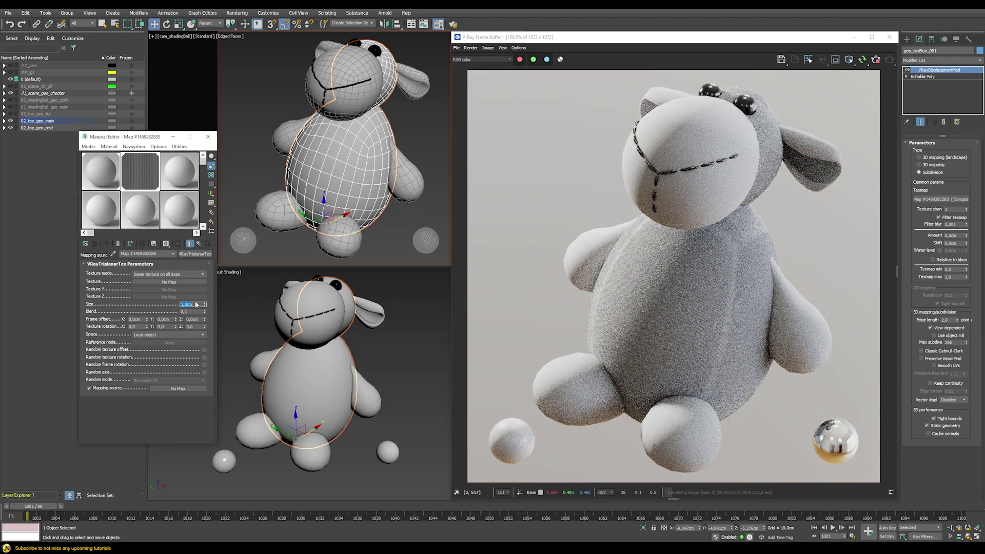
Step: Set the triplanar texture's size to 12.5 cm and rename the map triplanarBig
{"action": "double_click", "coordinate": [187, 304]}
{"action": "type", "text": "12,5"}
{"action": "key", "text": "Return"}
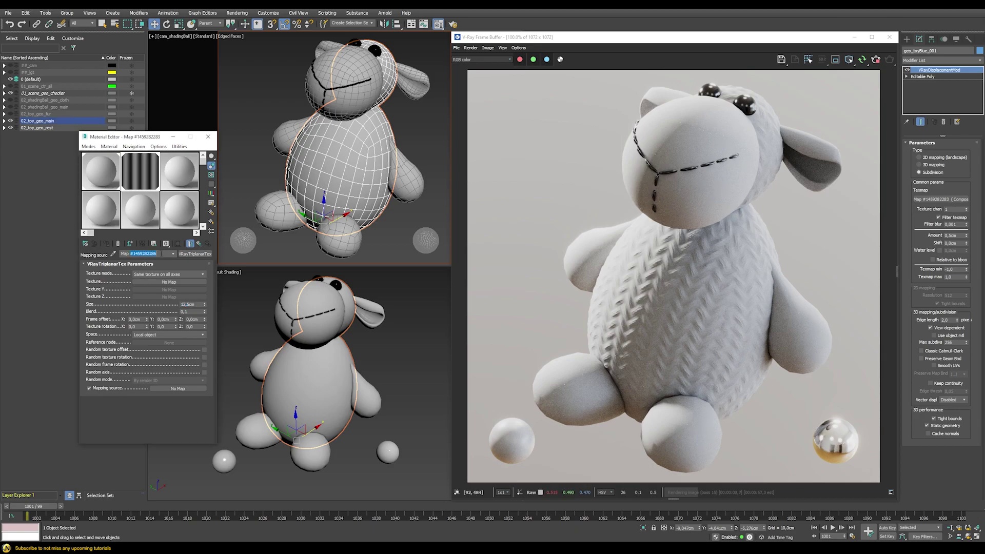
{"action": "type", "text": "triplanarBg"}
{"action": "key", "text": "Return"}
Step: Return to the Layer 1 bitmap and set its color space transfer function to None
{"action": "left_click", "coordinate": [200, 243]}
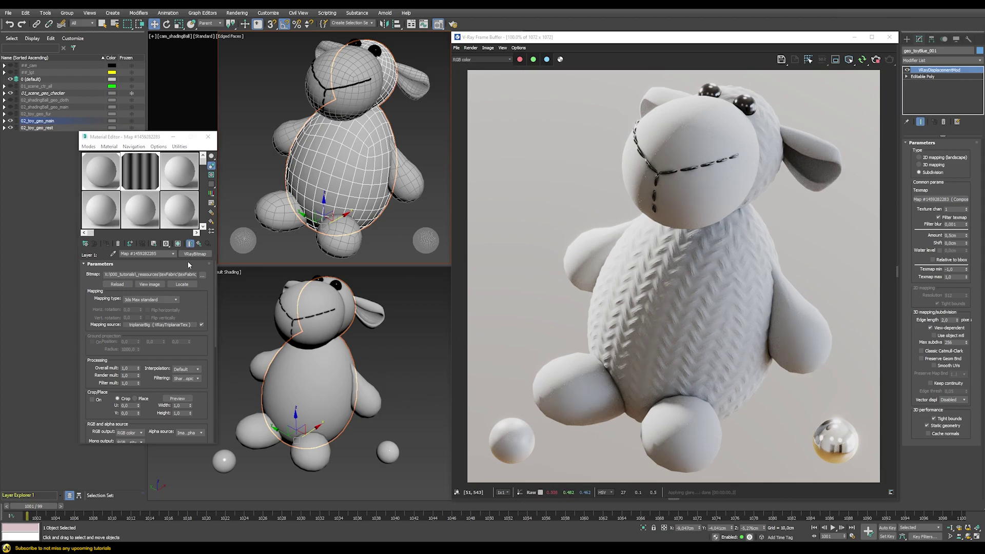
{"action": "left_click_drag", "start_coordinate": [200, 308], "coordinate": [198, 208]}
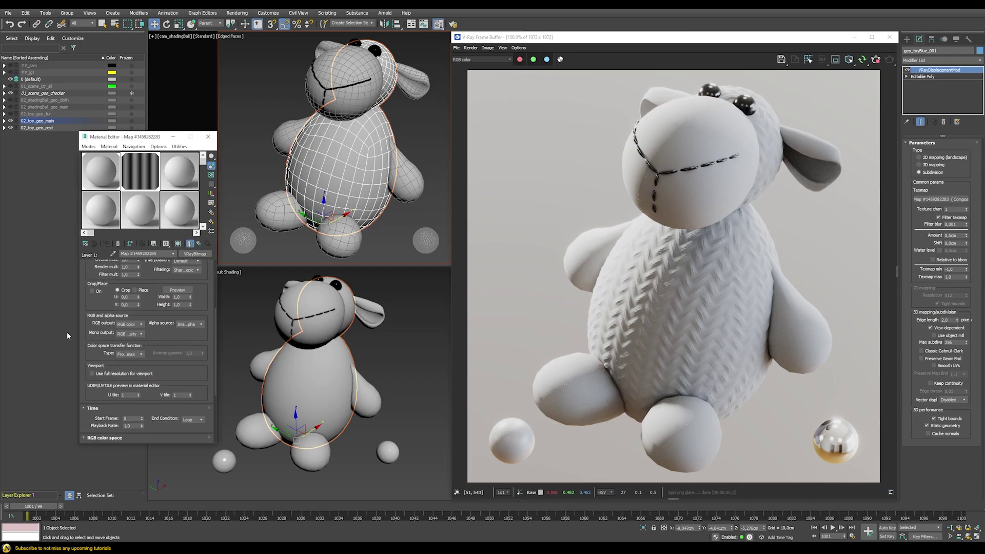
{"action": "left_click", "coordinate": [135, 354]}
{"action": "left_click", "coordinate": [124, 365]}
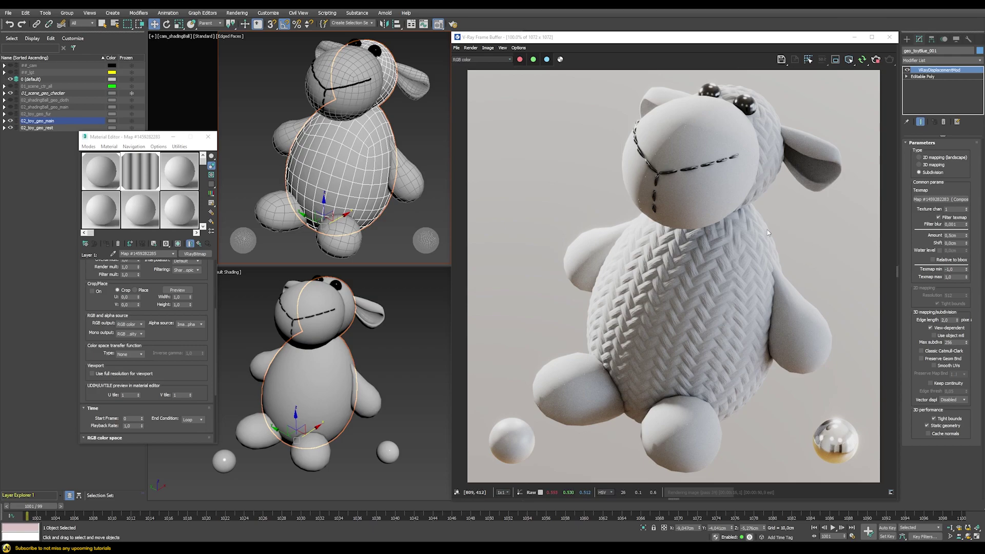
Step: Set the displacement shift to -0.25 cm and paste the VRayDisplacementMod as an instance onto the toy's white mesh
{"action": "double_click", "coordinate": [958, 243]}
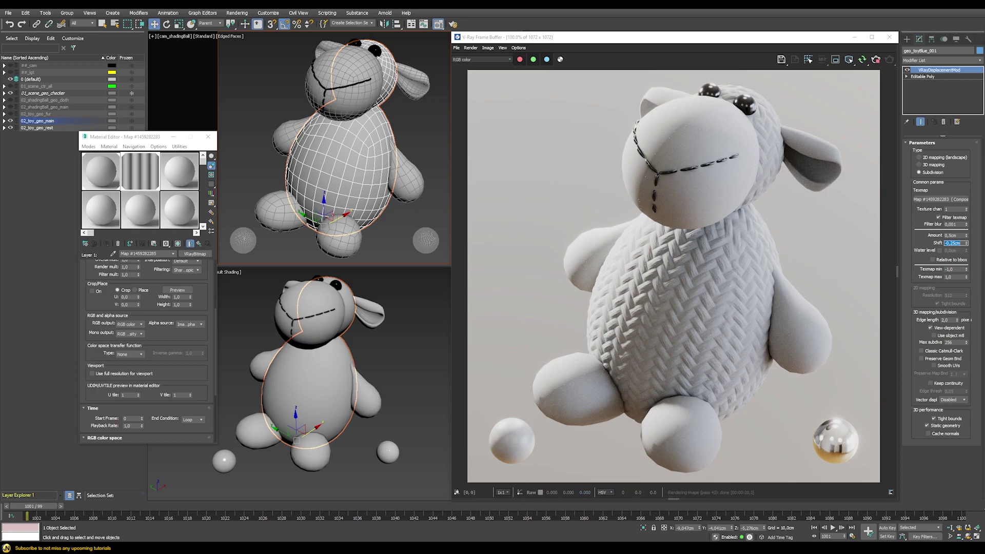
{"action": "key", "text": "Return"}
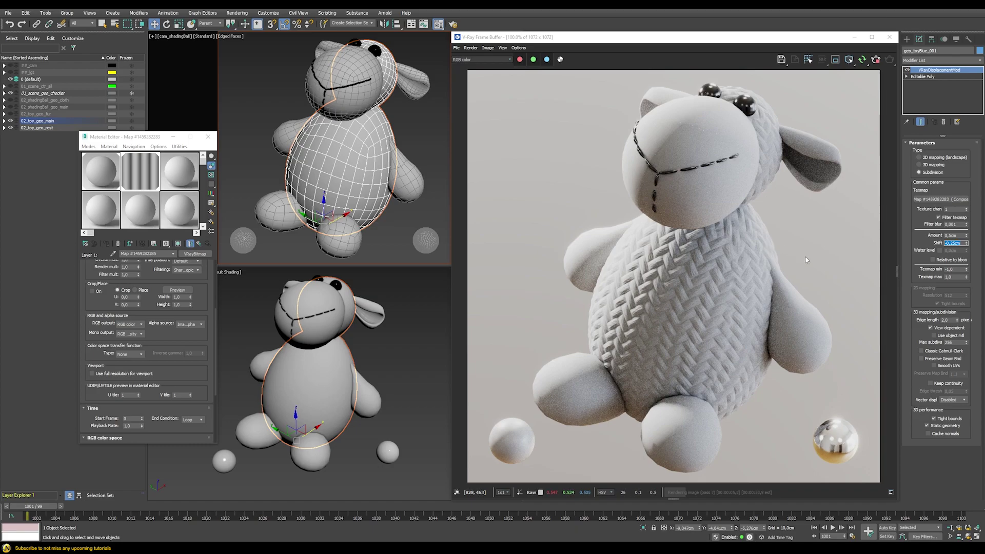
{"action": "right_click", "coordinate": [933, 73]}
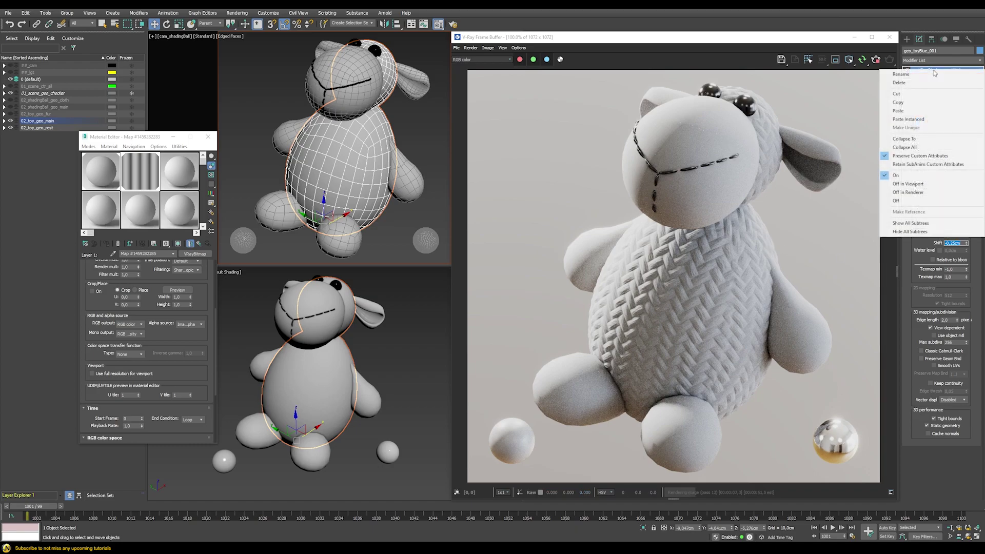
{"action": "left_click", "coordinate": [905, 102]}
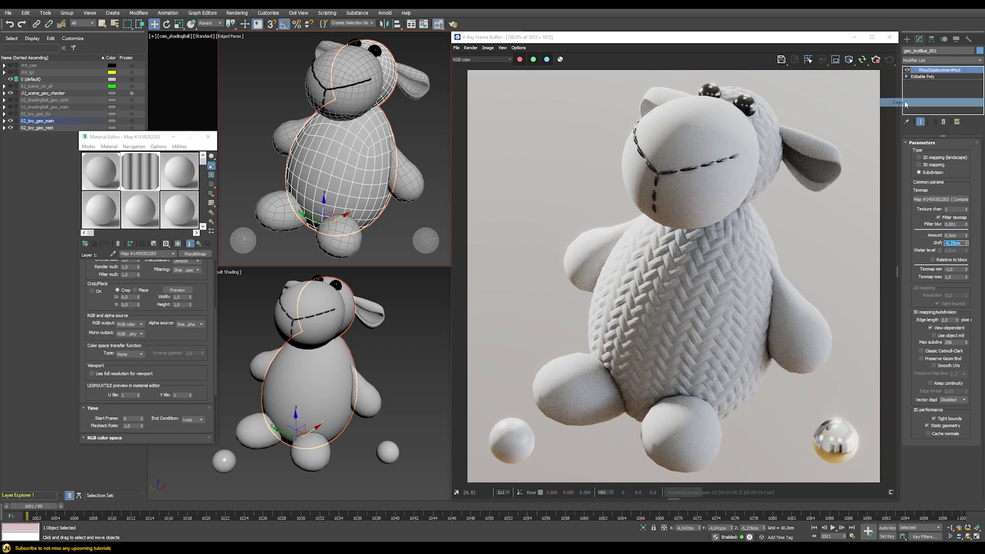
{"action": "left_click", "coordinate": [410, 170]}
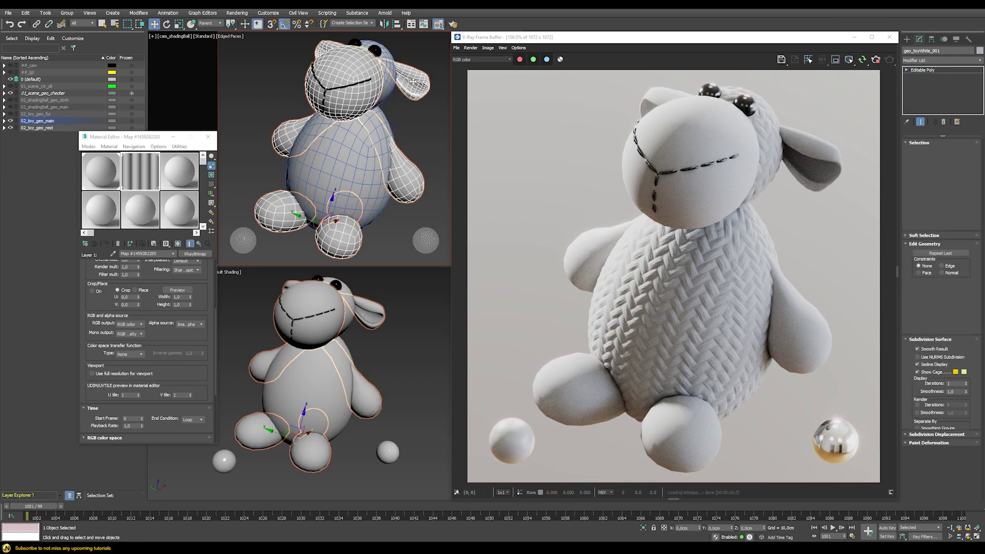
{"action": "right_click", "coordinate": [936, 72]}
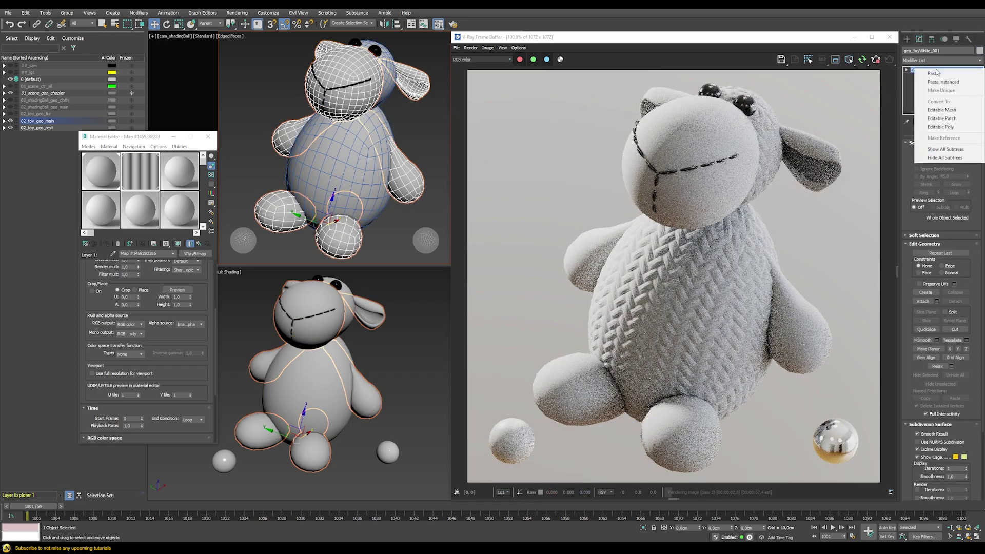
{"action": "left_click", "coordinate": [946, 82]}
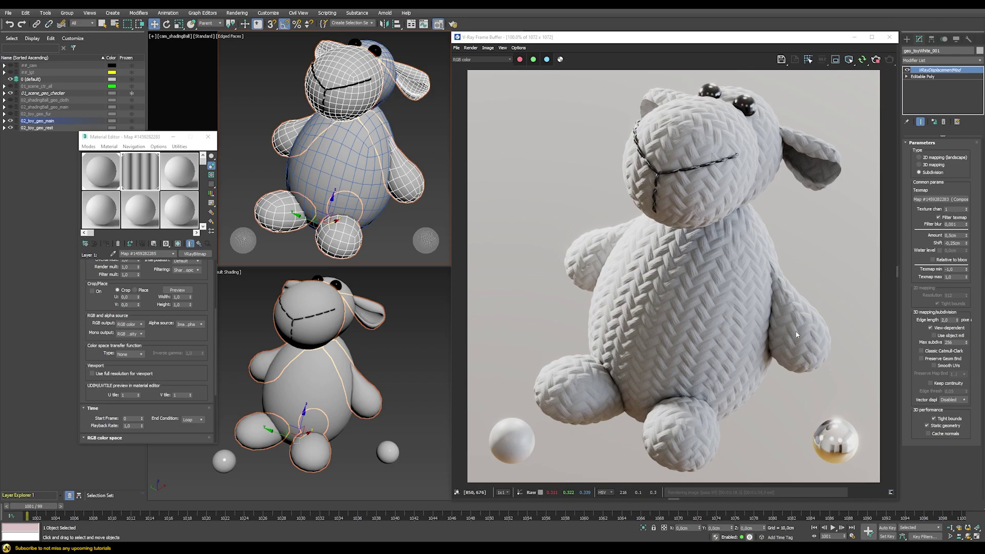
Step: Add a second layer to the Composite map and fill it with a copy of Layer 1's bitmap
{"action": "left_click", "coordinate": [199, 244]}
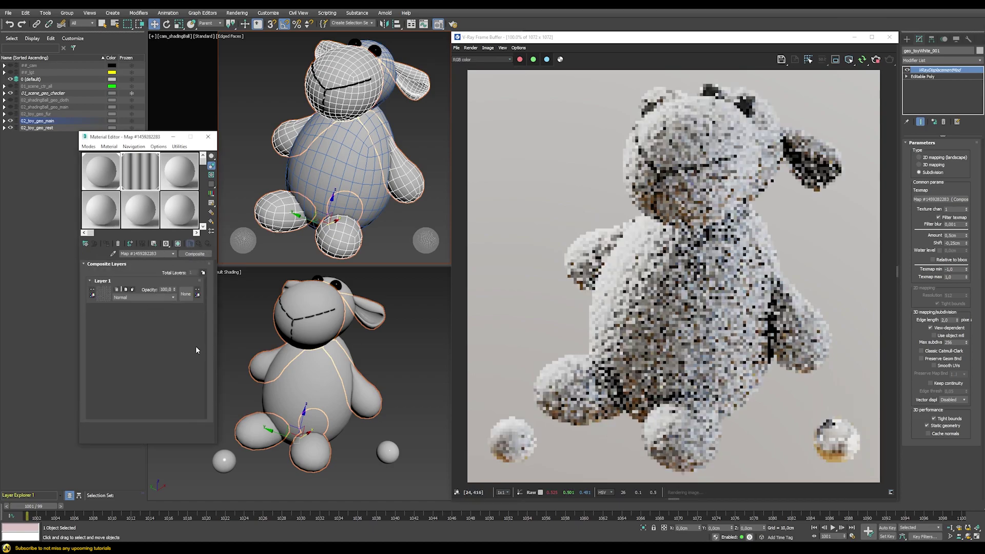
{"action": "left_click", "coordinate": [203, 273]}
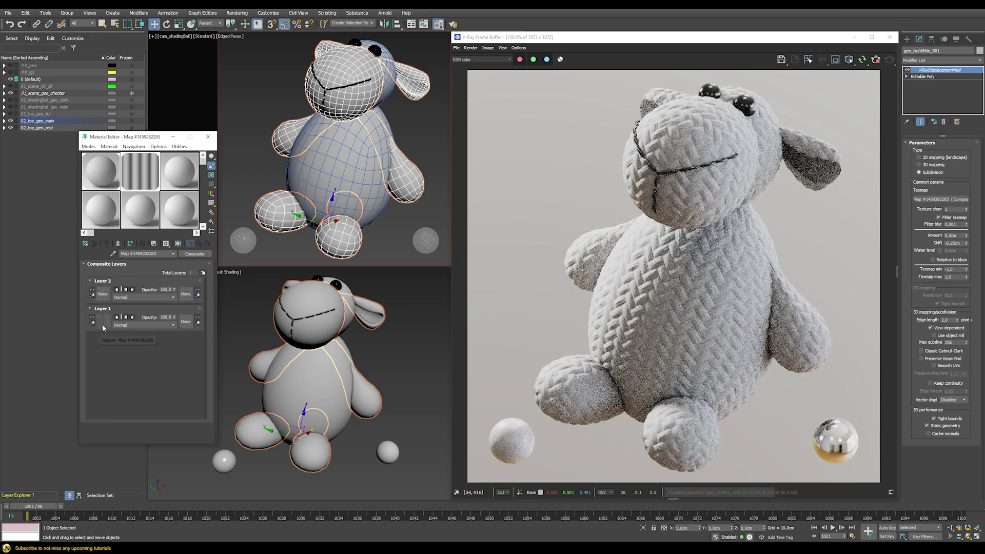
{"action": "left_click_drag", "start_coordinate": [103, 328], "coordinate": [105, 295]}
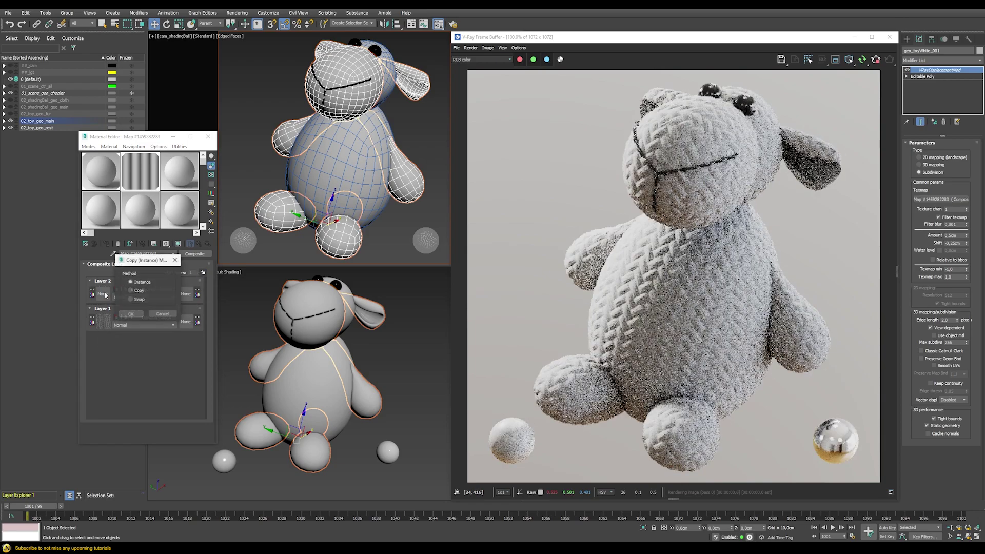
{"action": "left_click", "coordinate": [132, 314]}
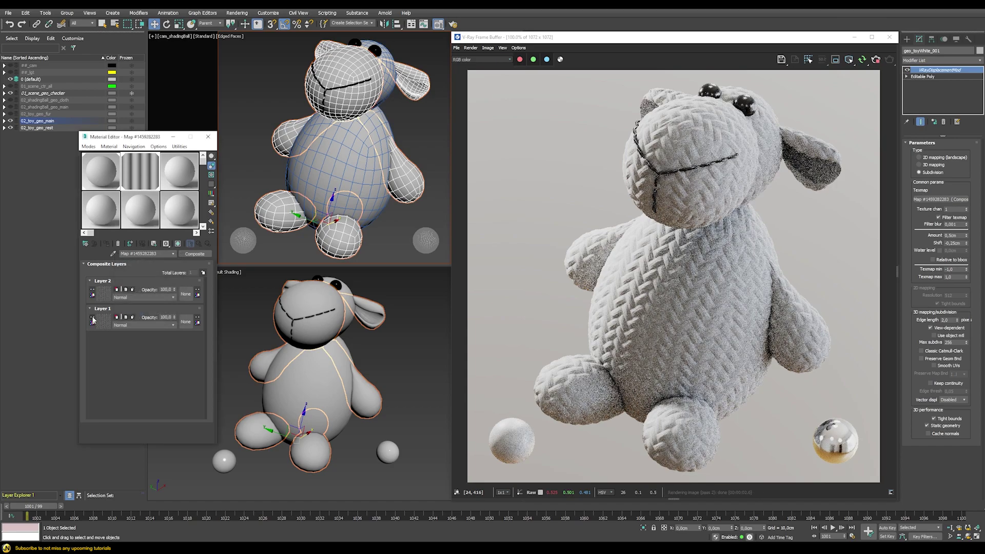
Step: Rename the Layer 2 bitmap's triplanar mapping source triplanarSmall and set its size to 4 cm
{"action": "left_click", "coordinate": [105, 294]}
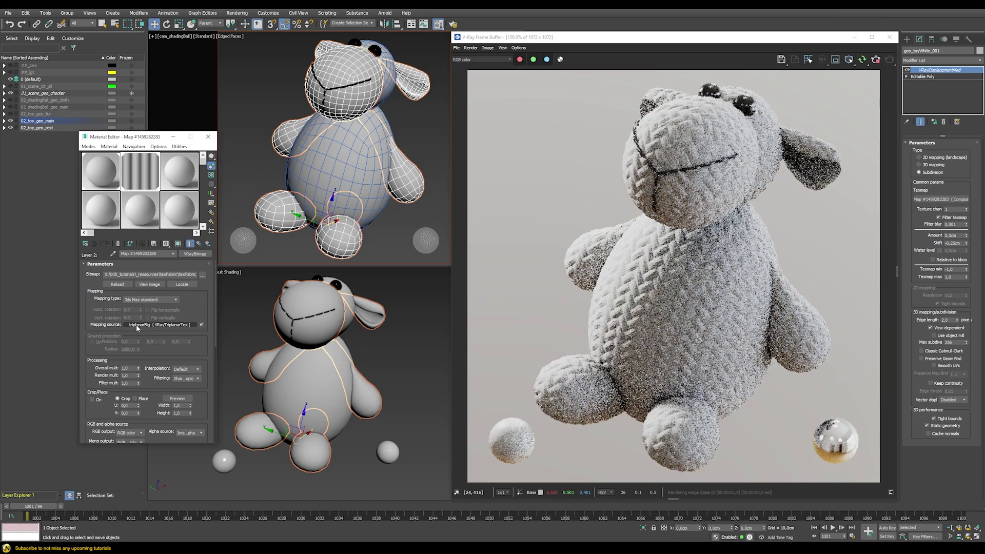
{"action": "left_click", "coordinate": [149, 325]}
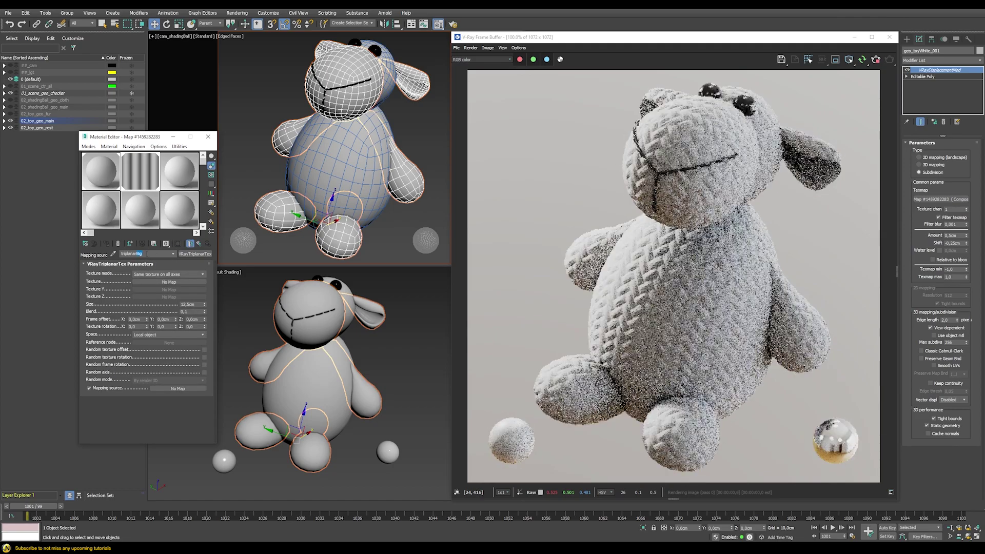
{"action": "type", "text": "triplanarSmall"}
{"action": "key", "text": "Return"}
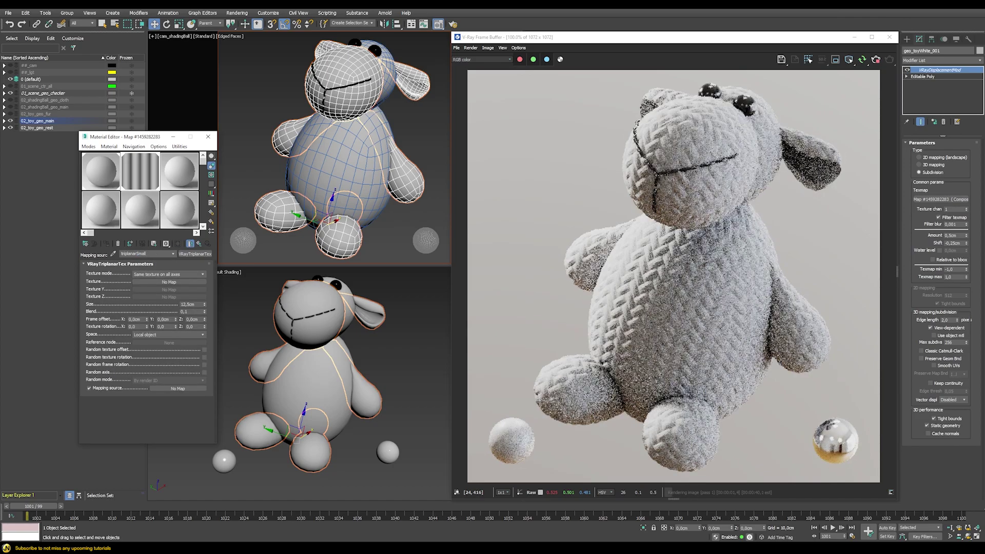
{"action": "double_click", "coordinate": [187, 305]}
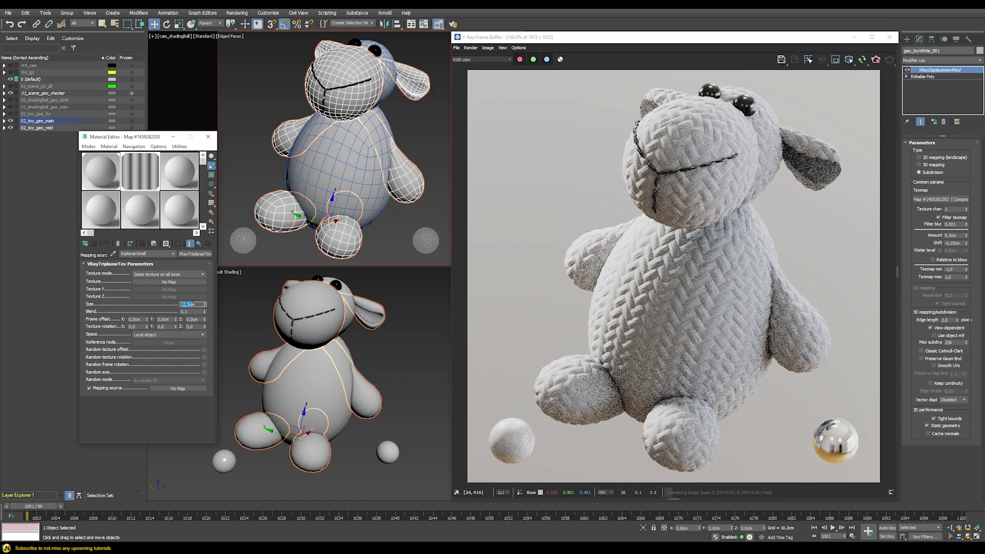
{"action": "type", "text": "4"}
{"action": "key", "text": "Return"}
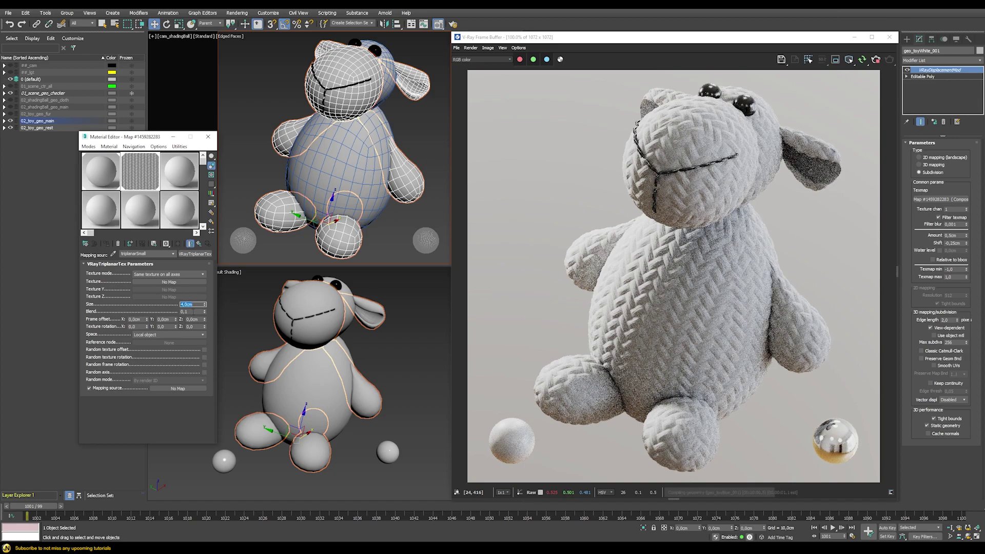
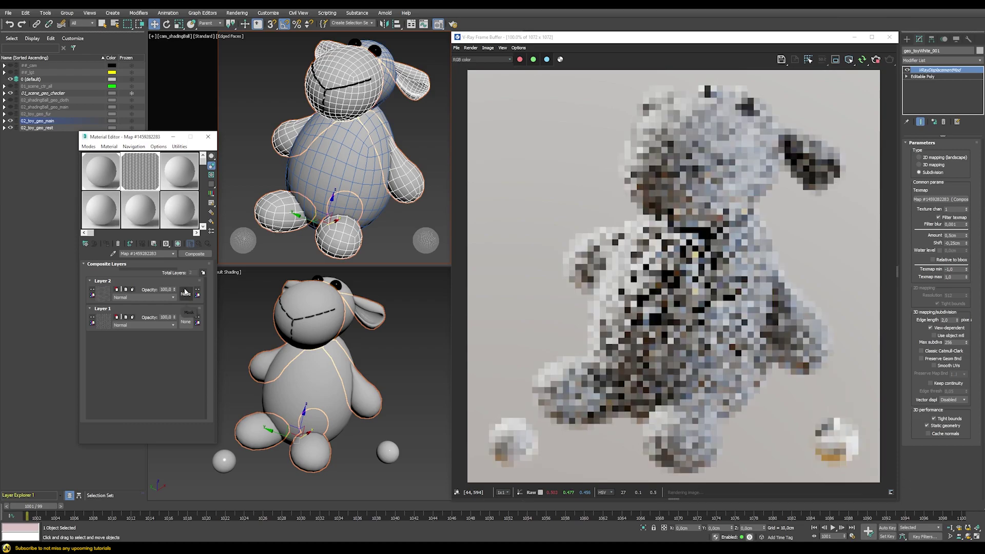
Step: Add a VRayMultiSubTex map as the Layer 2 mask and reduce its total IDs to 1
{"action": "left_click", "coordinate": [187, 293]}
{"action": "type", "text": "vraym"}
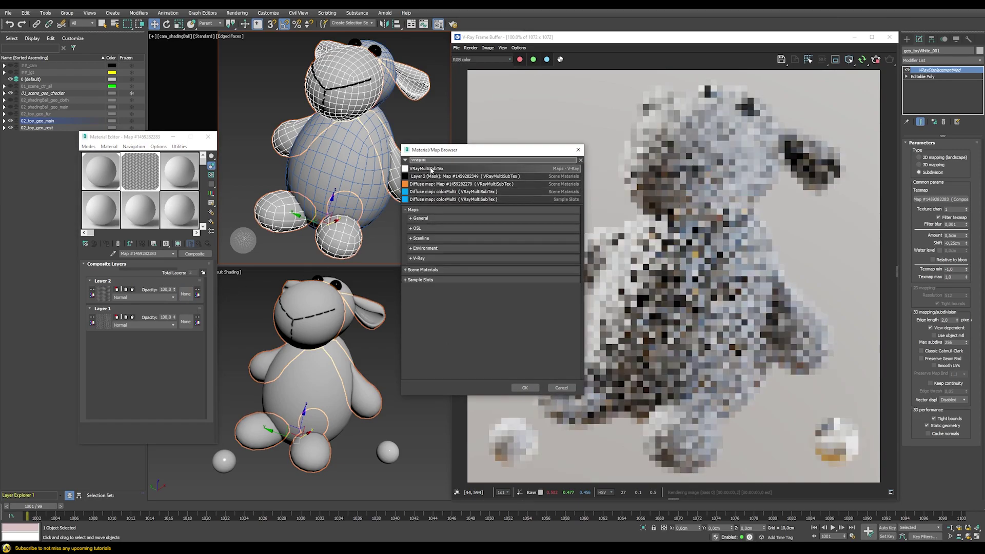
{"action": "double_click", "coordinate": [430, 168]}
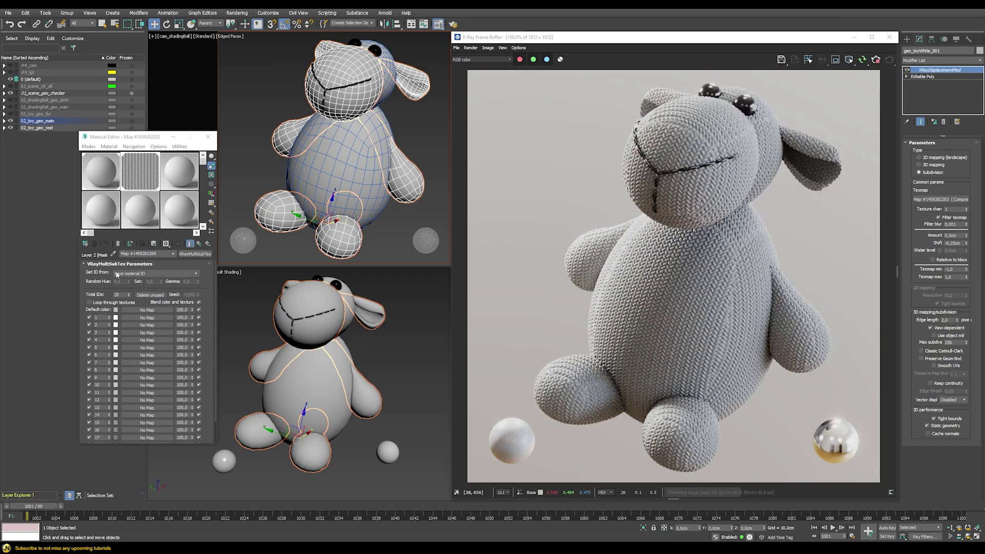
{"action": "double_click", "coordinate": [117, 294]}
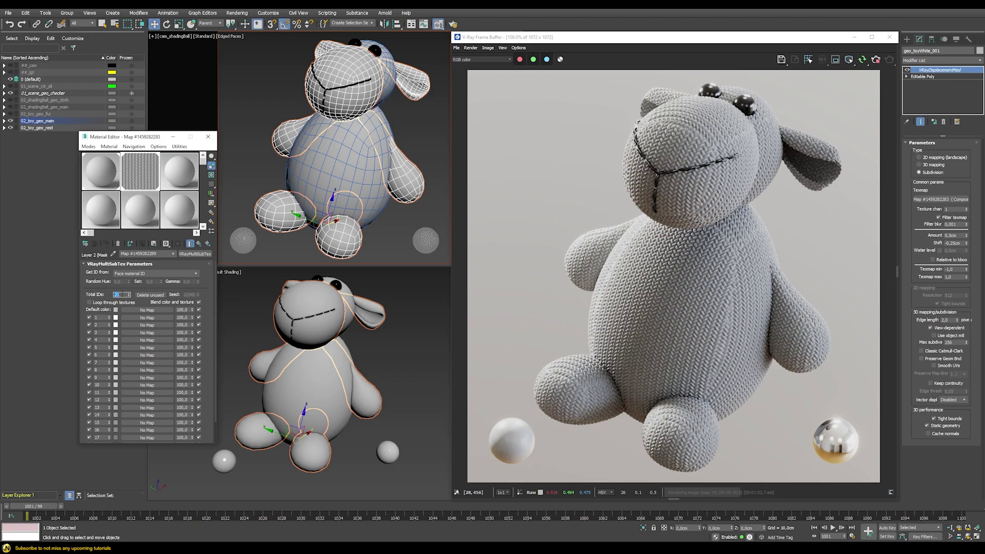
{"action": "type", "text": "1"}
{"action": "key", "text": "Return"}
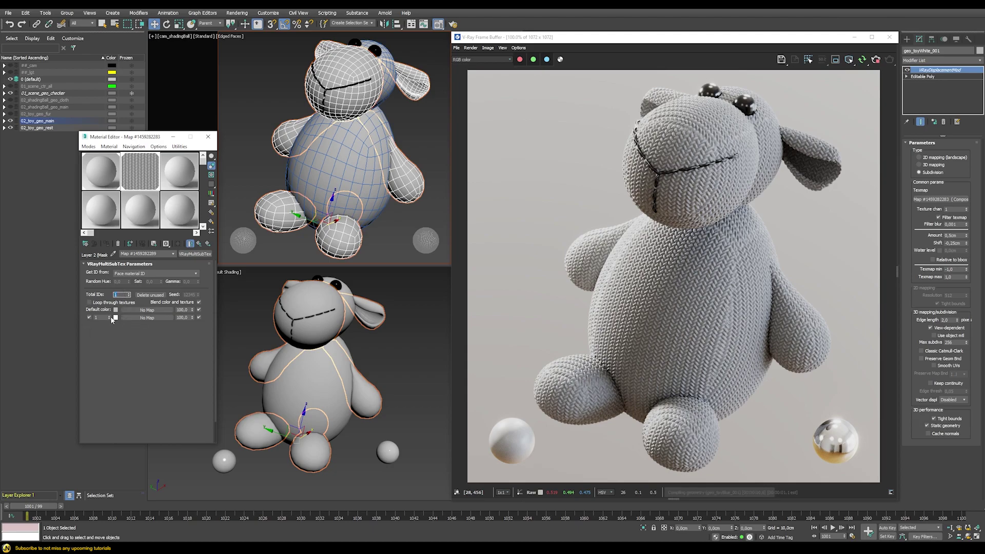
Step: Assign the mask's single entry to material ID 2 and set the mask's default color to black
{"action": "left_click", "coordinate": [109, 316]}
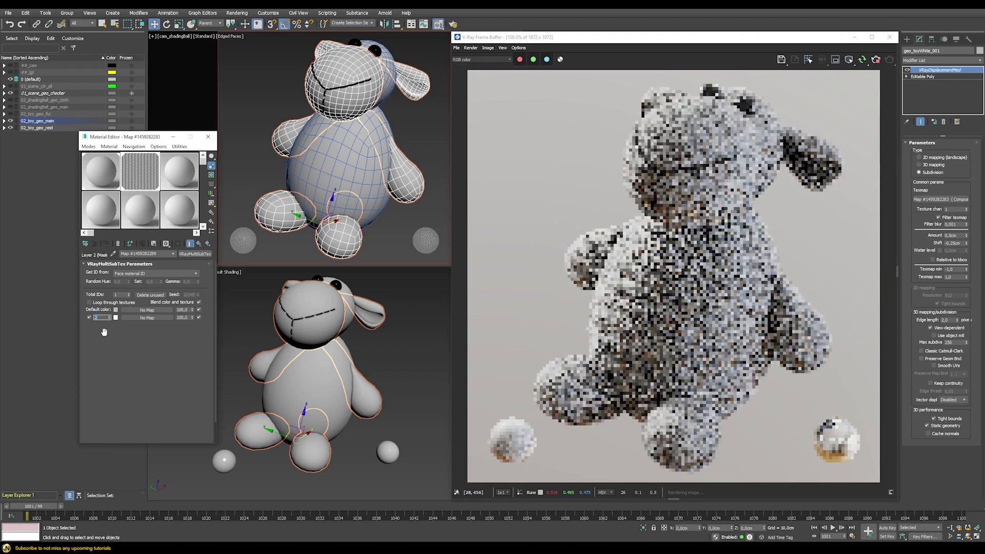
{"action": "left_click", "coordinate": [115, 318]}
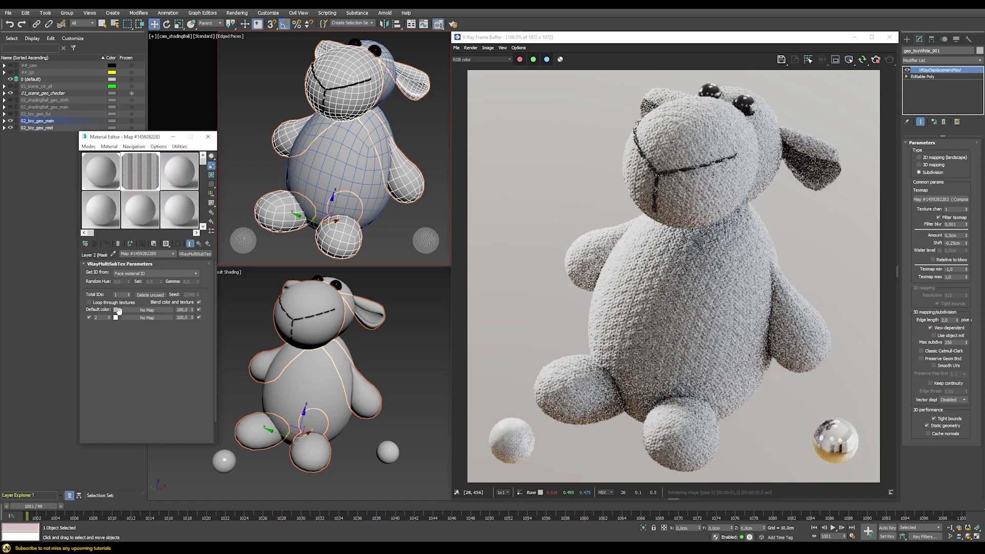
{"action": "left_click", "coordinate": [116, 309]}
{"action": "left_click_drag", "start_coordinate": [225, 192], "coordinate": [215, 193]}
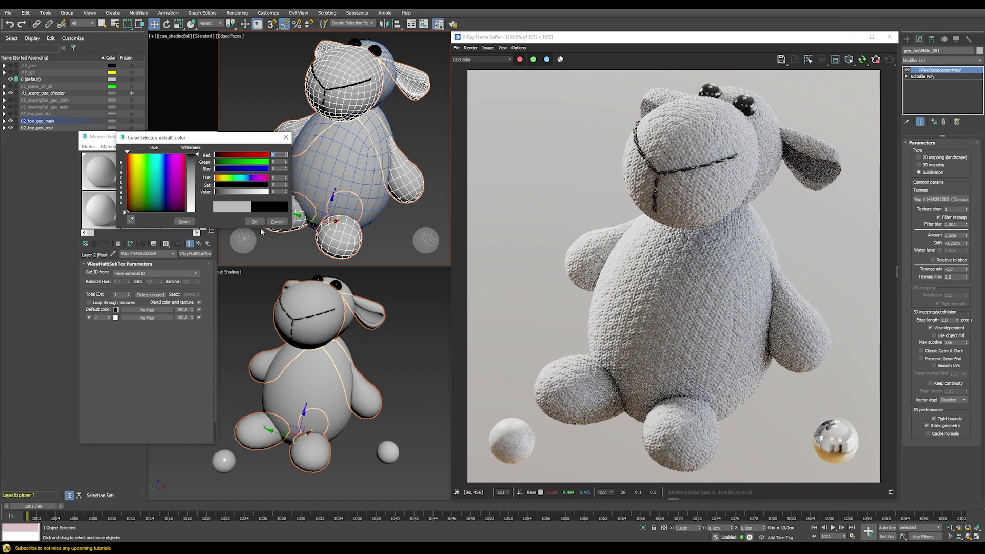
{"action": "left_click", "coordinate": [254, 221]}
Step: Add a Material modifier with material ID 2 above the displacement on the toy's white mesh
{"action": "left_click", "coordinate": [940, 60]}
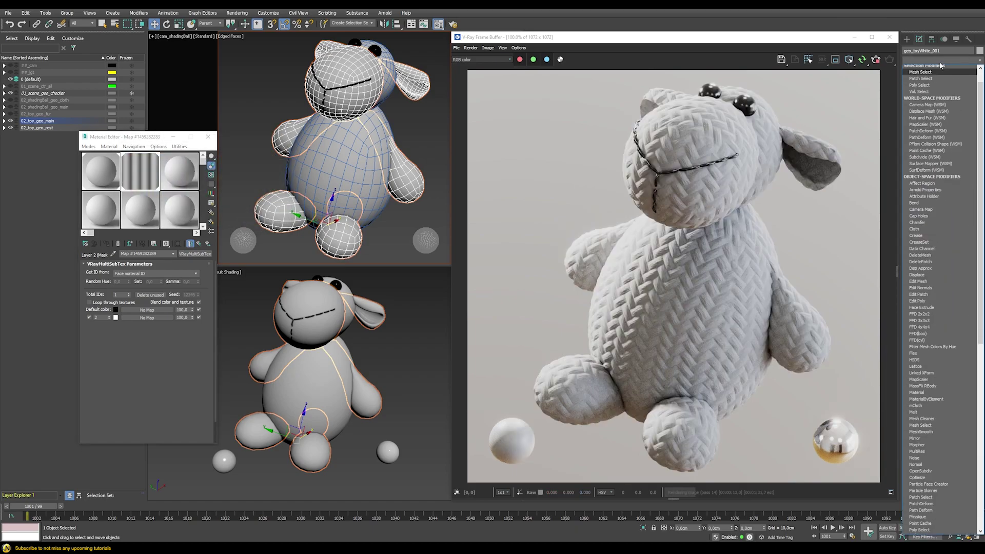
{"action": "left_click", "coordinate": [945, 97]}
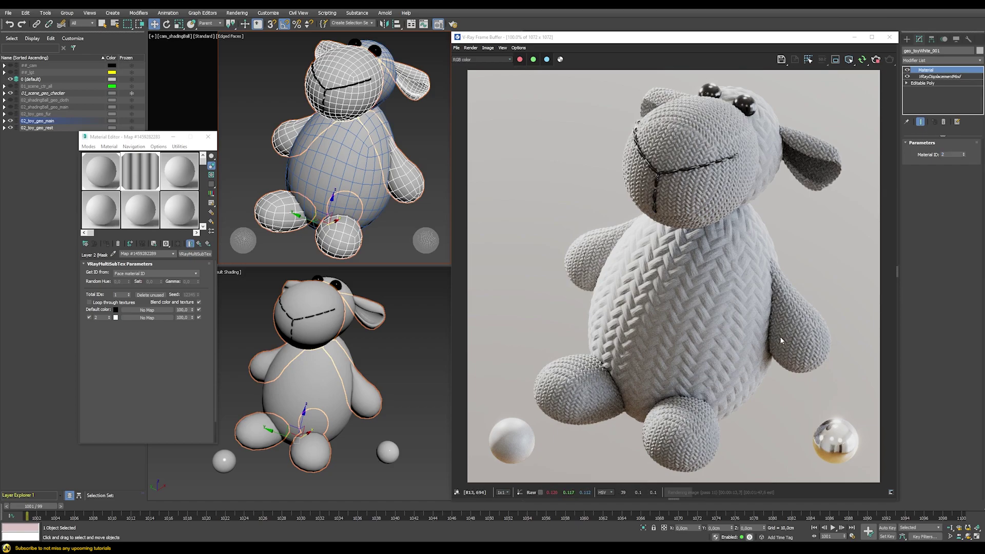
Step: Load a VRayMultiSubTex map into the diffuse slot of the shd_toyFabric material
{"action": "left_click", "coordinate": [100, 173]}
{"action": "left_click", "coordinate": [198, 243]}
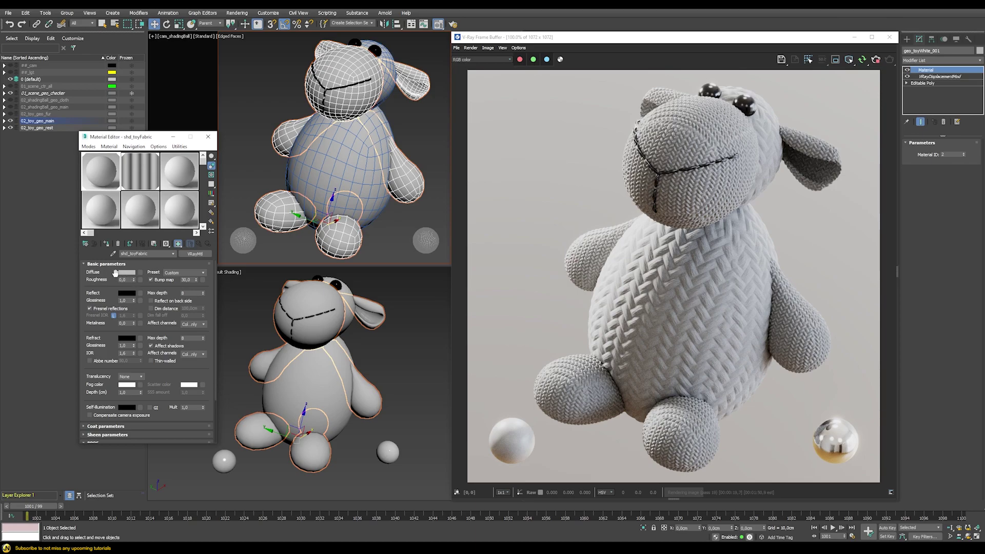
{"action": "left_click", "coordinate": [140, 272]}
{"action": "type", "text": "vray"}
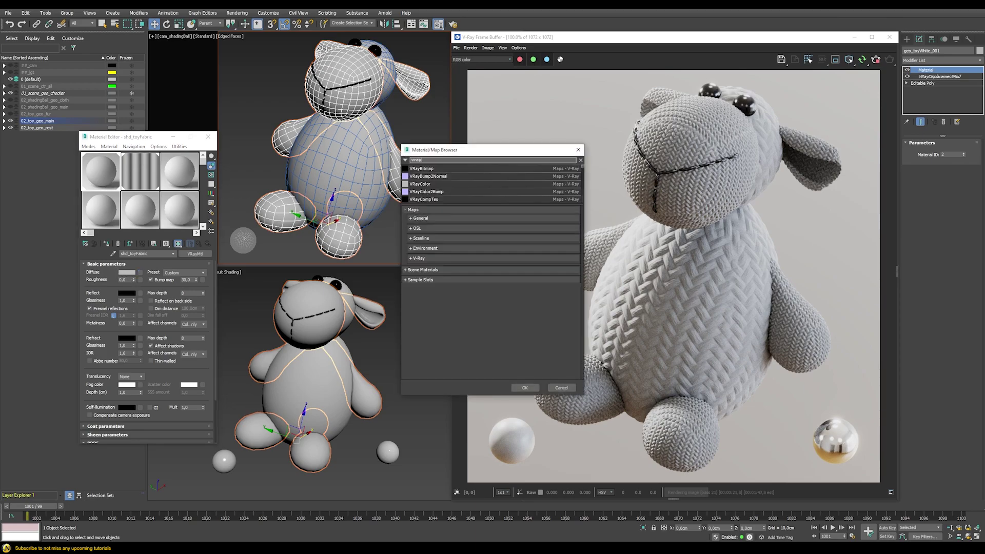
{"action": "type", "text": "multi"}
{"action": "key", "text": "Return"}
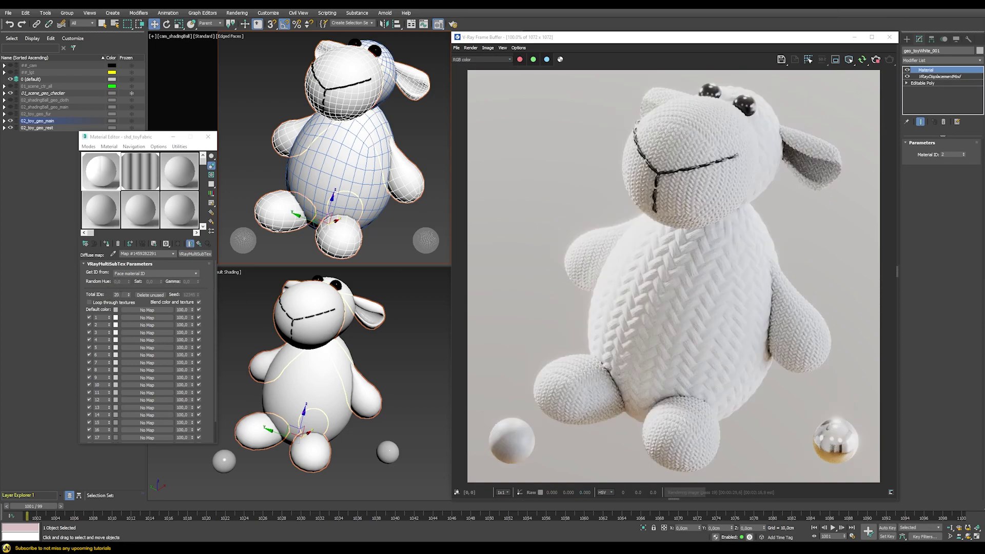
Step: Reduce the diffuse VRayMultiSubTex to one total ID and assign its entry to material ID 2
{"action": "double_click", "coordinate": [116, 294]}
{"action": "type", "text": "1"}
{"action": "key", "text": "Return"}
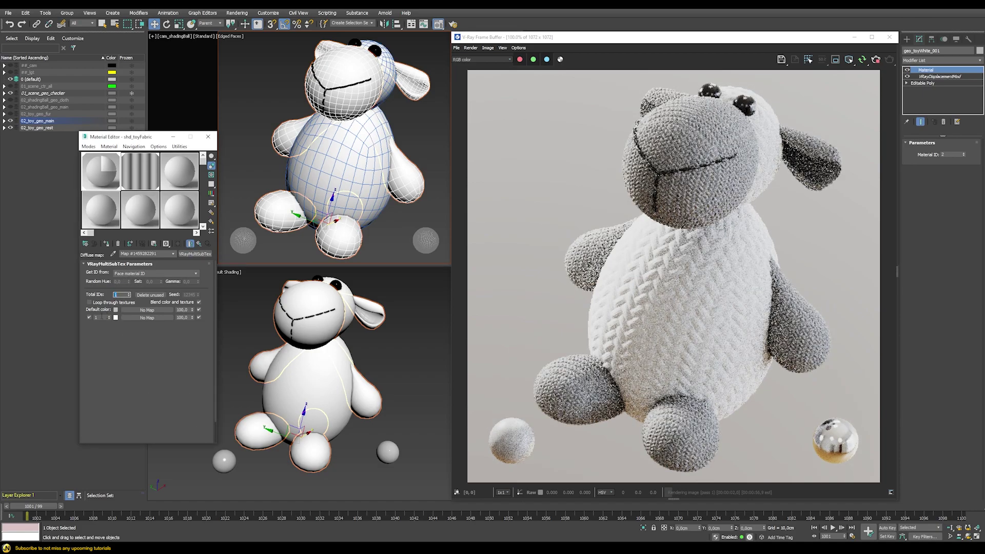
{"action": "double_click", "coordinate": [101, 318]}
{"action": "type", "text": "2"}
{"action": "key", "text": "Return"}
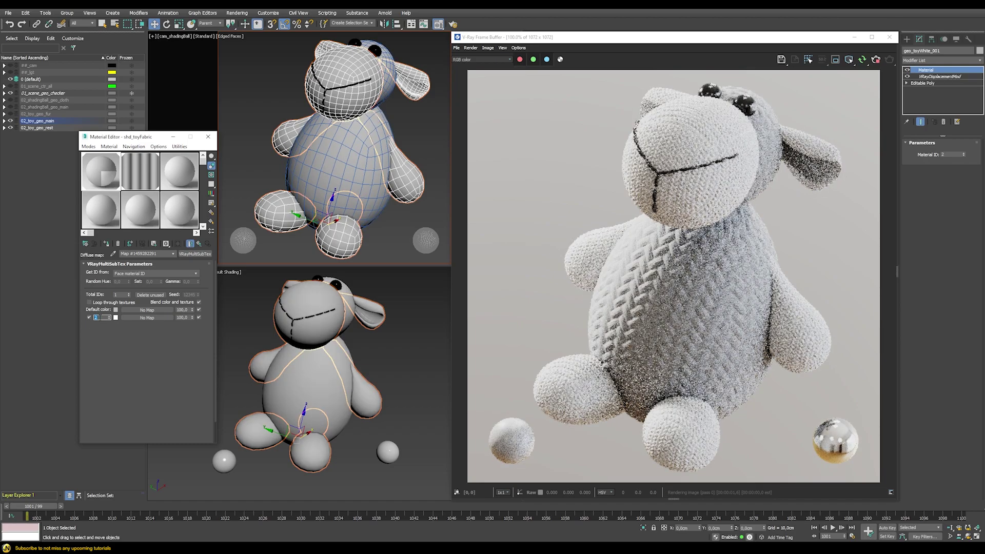
Step: Color the diffuse map's ID 2 entry red and its default color blue
{"action": "left_click", "coordinate": [115, 317]}
{"action": "left_click_drag", "start_coordinate": [277, 185], "coordinate": [263, 207]}
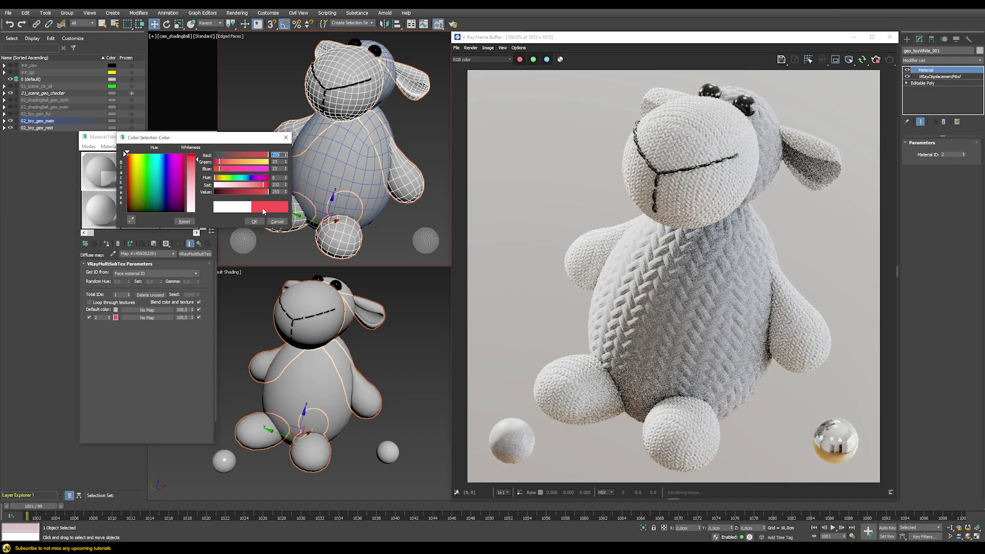
{"action": "left_click", "coordinate": [254, 221]}
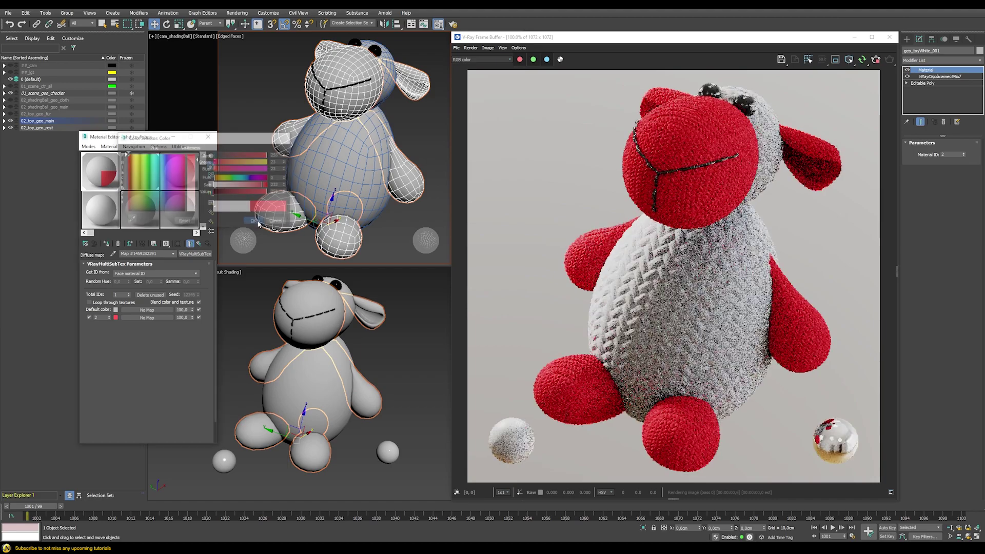
{"action": "left_click", "coordinate": [115, 310]}
{"action": "left_click_drag", "start_coordinate": [256, 186], "coordinate": [268, 185]}
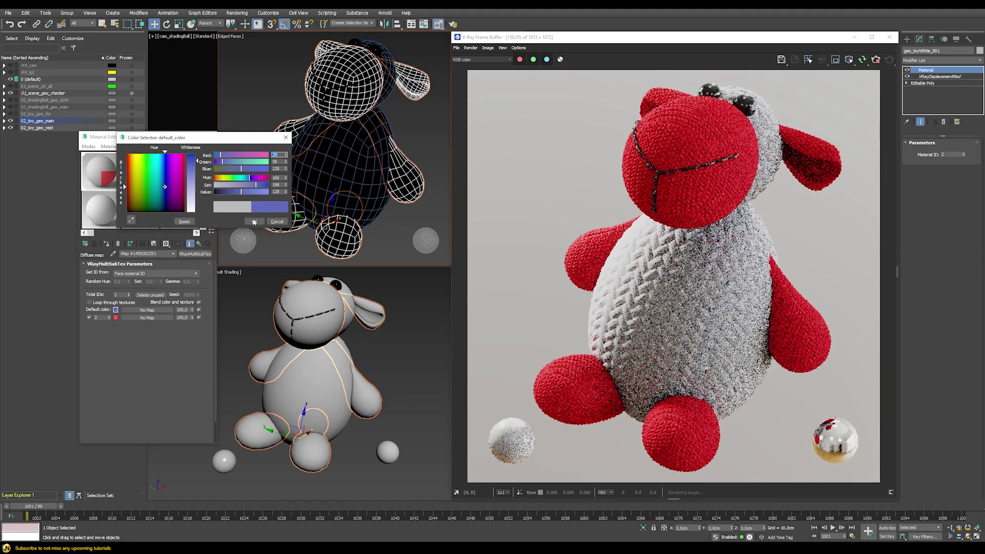
{"action": "left_click", "coordinate": [254, 221]}
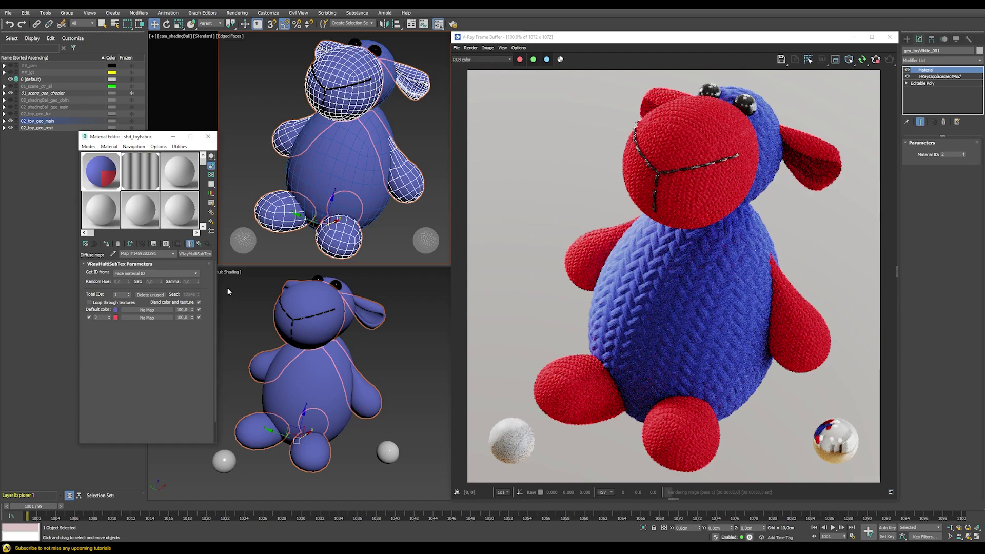
Step: Replace the diffuse map with the copied colorMulti map as an instance and return to the shd_toyFabric material
{"action": "right_click", "coordinate": [193, 254]}
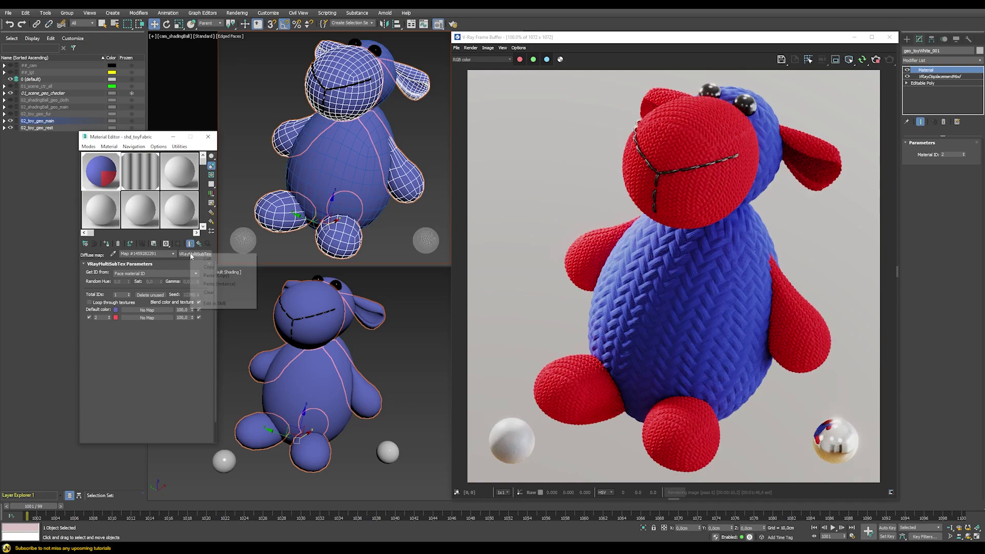
{"action": "left_click", "coordinate": [219, 284]}
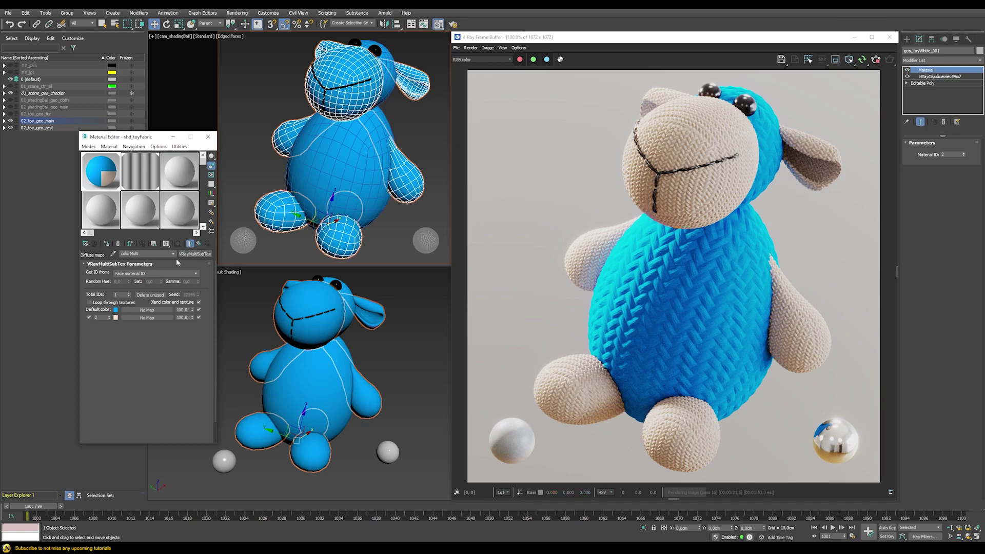
{"action": "left_click", "coordinate": [190, 243]}
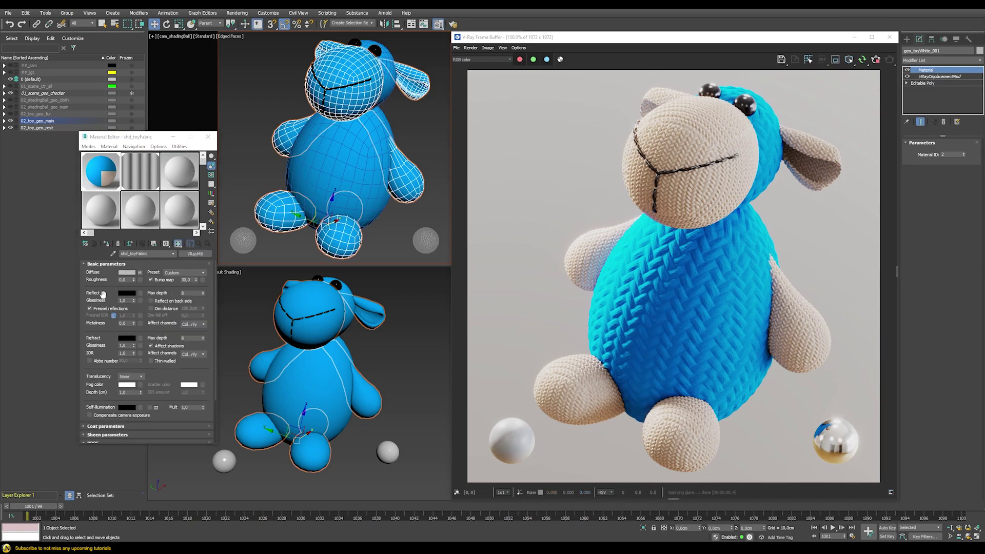
Step: Set the fabric material's reflection color to white and lower its reflection glossiness
{"action": "left_click", "coordinate": [126, 293]}
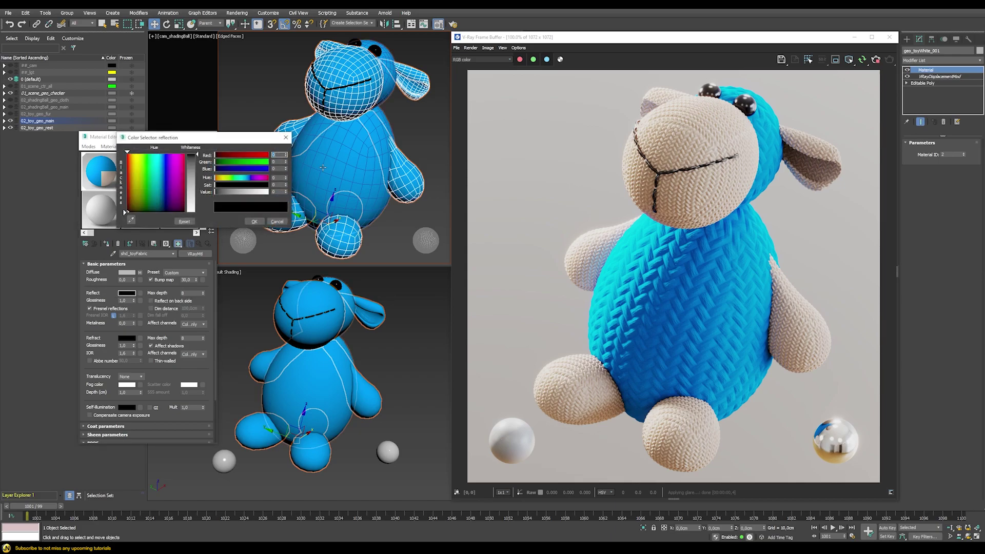
{"action": "left_click_drag", "start_coordinate": [244, 194], "coordinate": [269, 193]}
{"action": "left_click", "coordinate": [255, 221]}
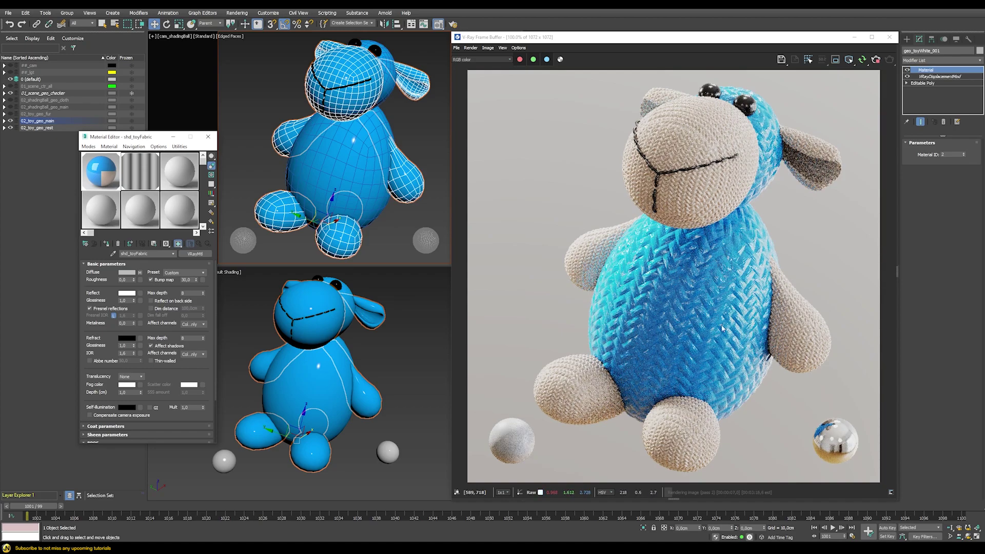
{"action": "left_click", "coordinate": [126, 300]}
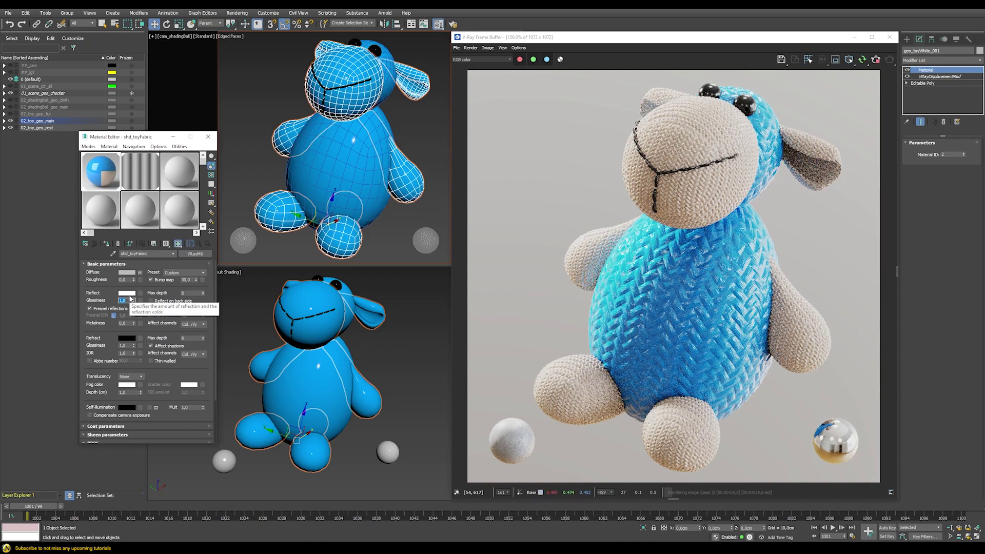
{"action": "key", "text": "Return"}
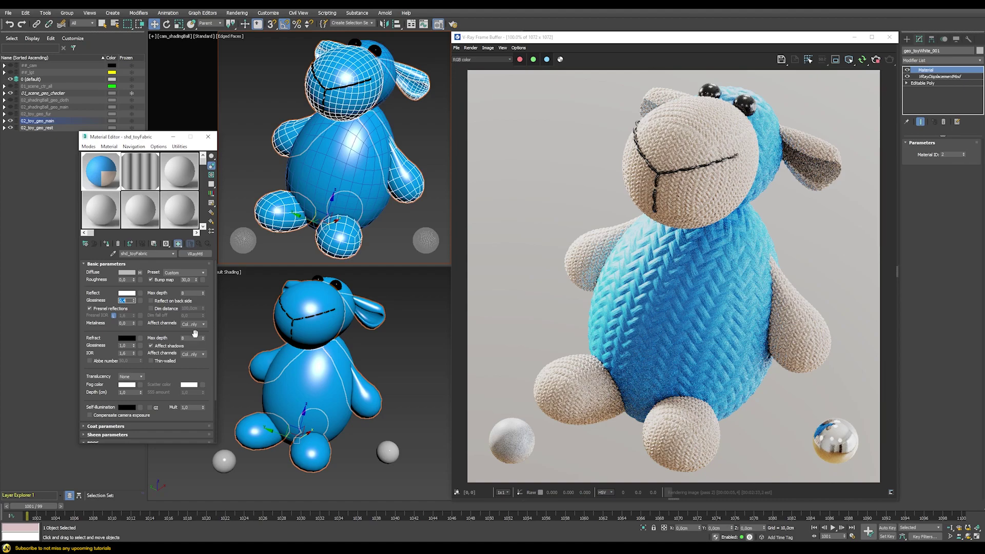
Step: Set the fabric material's sheen color to white and its sheen glossiness to 0.6
{"action": "left_click_drag", "start_coordinate": [200, 309], "coordinate": [199, 252]}
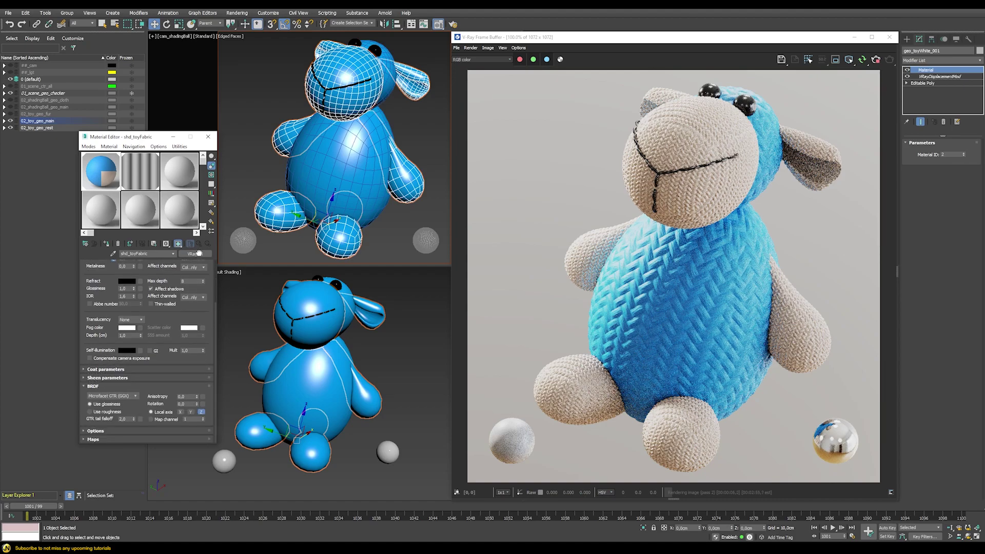
{"action": "left_click", "coordinate": [99, 378]}
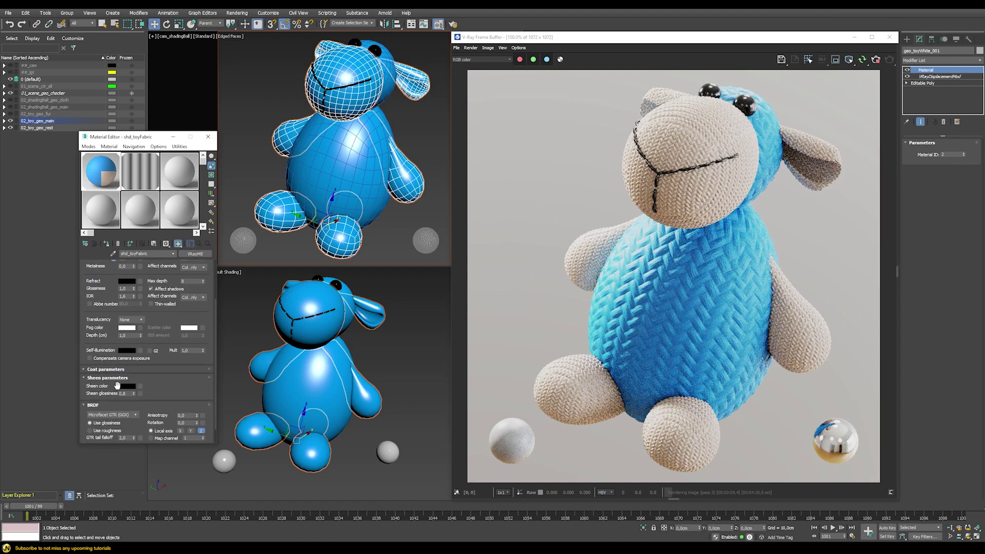
{"action": "left_click", "coordinate": [123, 385]}
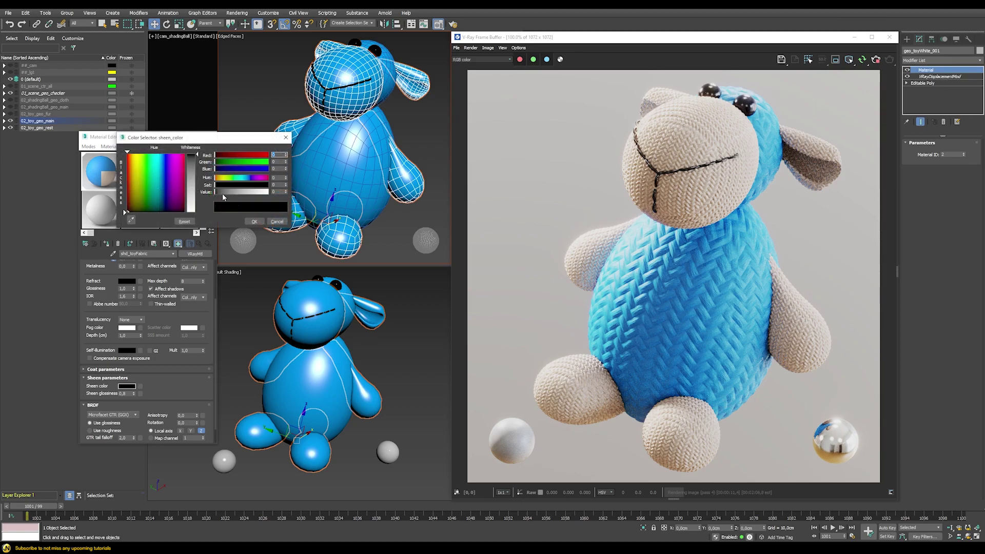
{"action": "left_click_drag", "start_coordinate": [223, 197], "coordinate": [269, 194]}
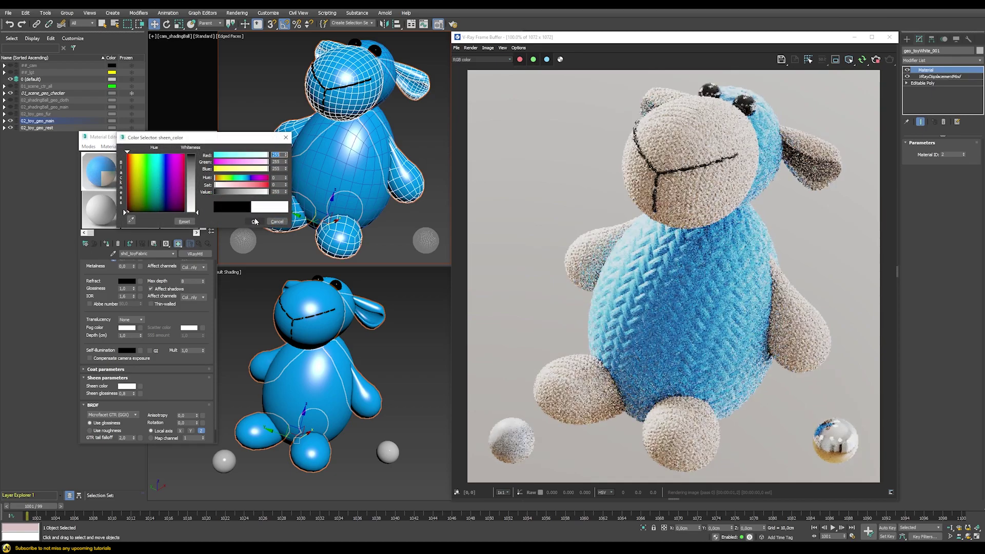
{"action": "left_click", "coordinate": [255, 221]}
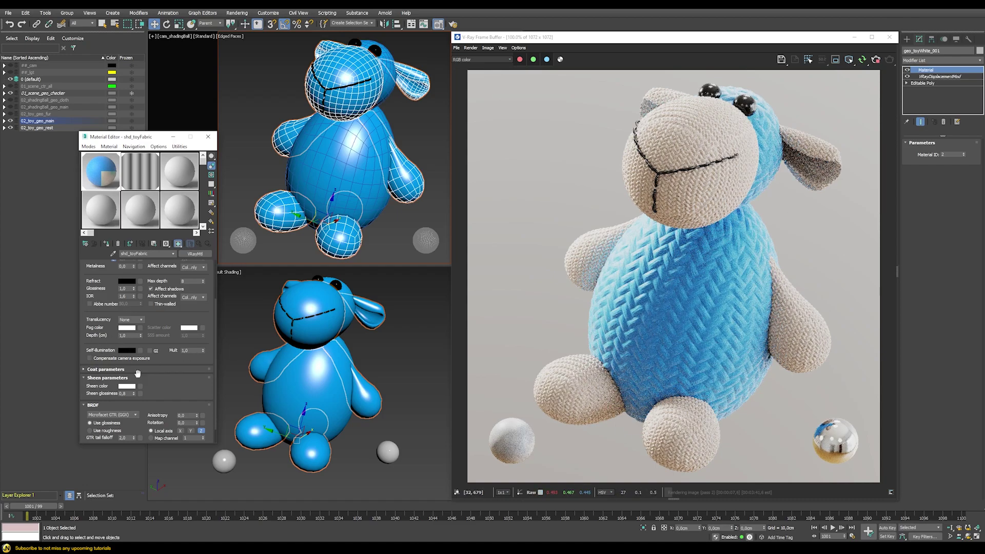
{"action": "left_click", "coordinate": [123, 393]}
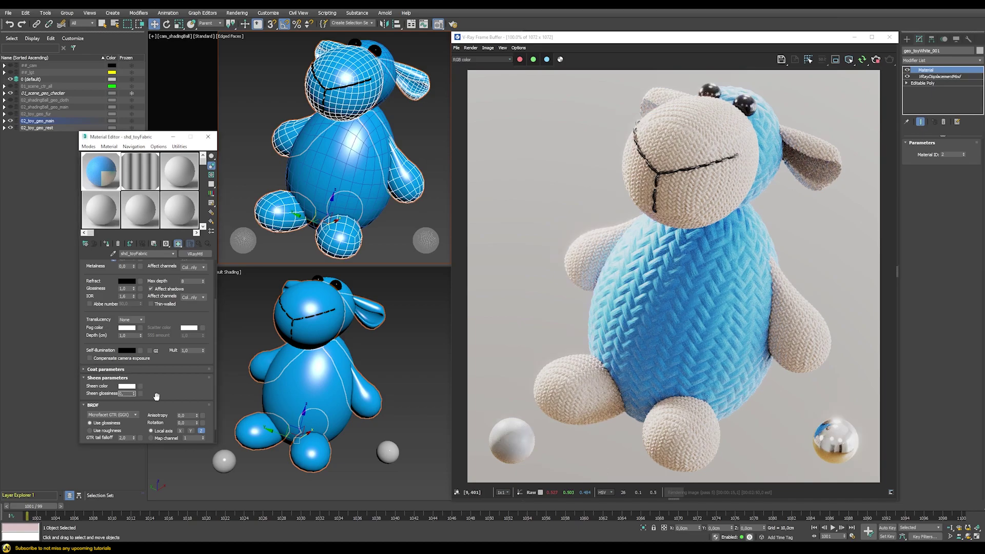
{"action": "type", "text": "6"}
{"action": "key", "text": "Return"}
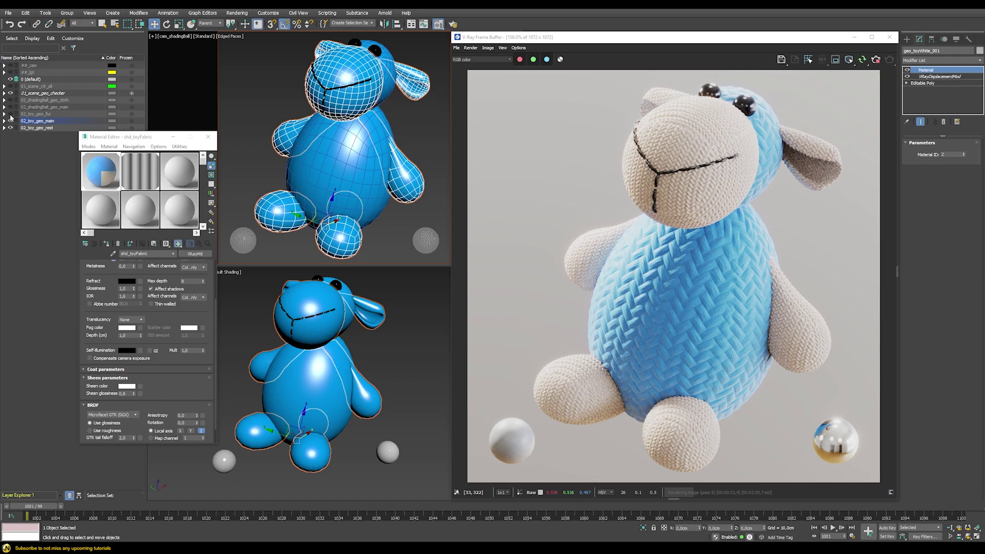
Step: Unhide the 02_toy_geo_fur layer, list its contents, and select the fur_toyBlue_001 VRayFur object
{"action": "left_click", "coordinate": [10, 115]}
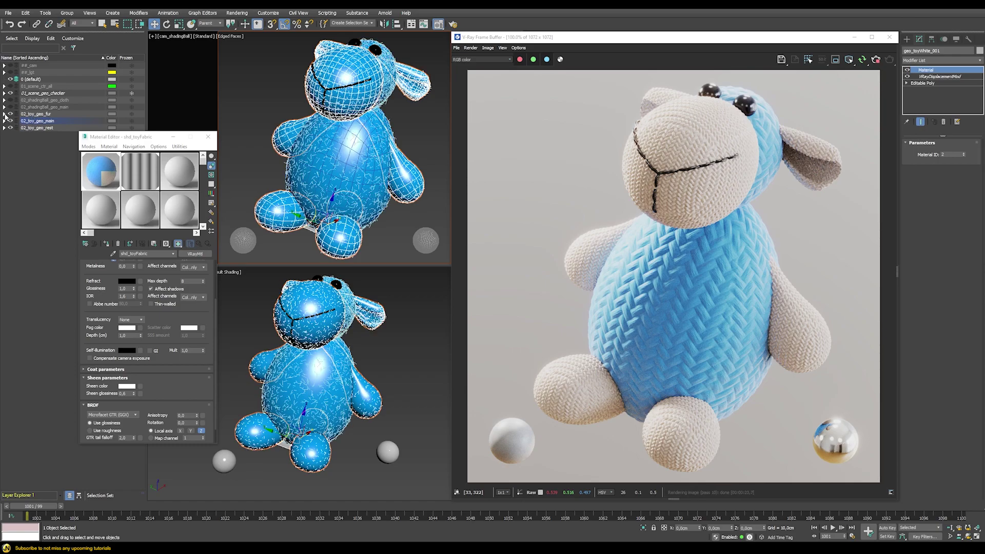
{"action": "left_click", "coordinate": [5, 114]}
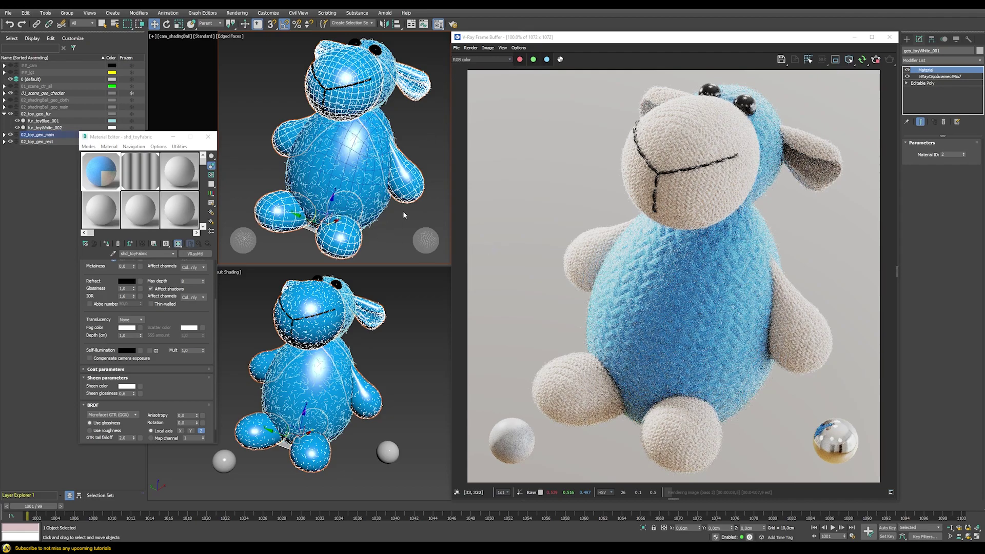
{"action": "left_click", "coordinate": [385, 211]}
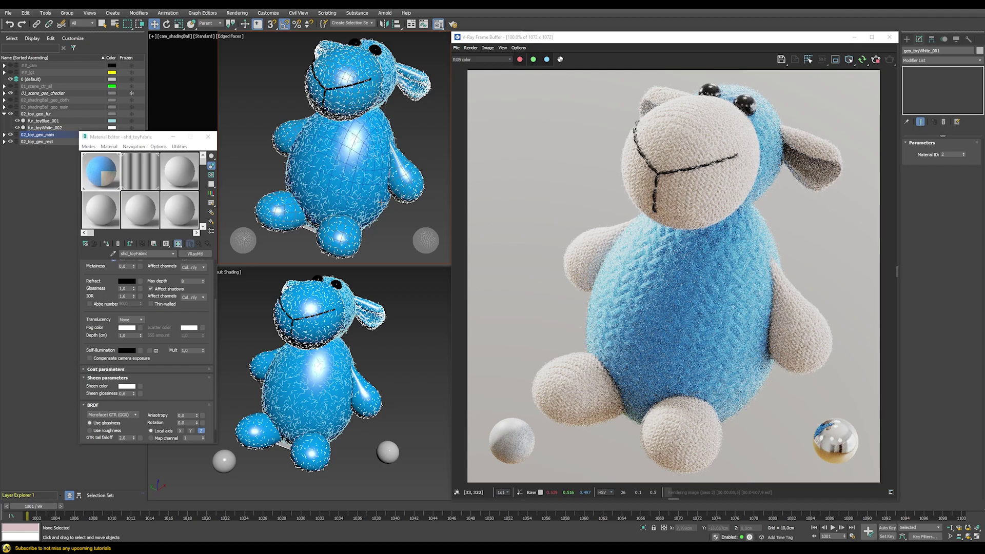
{"action": "left_click", "coordinate": [381, 203]}
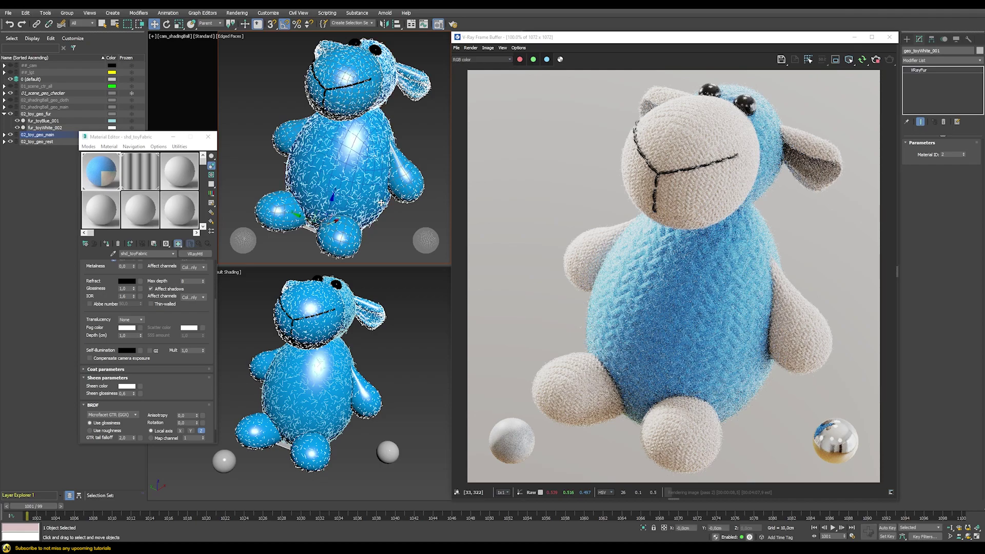
{"action": "left_click", "coordinate": [43, 121]}
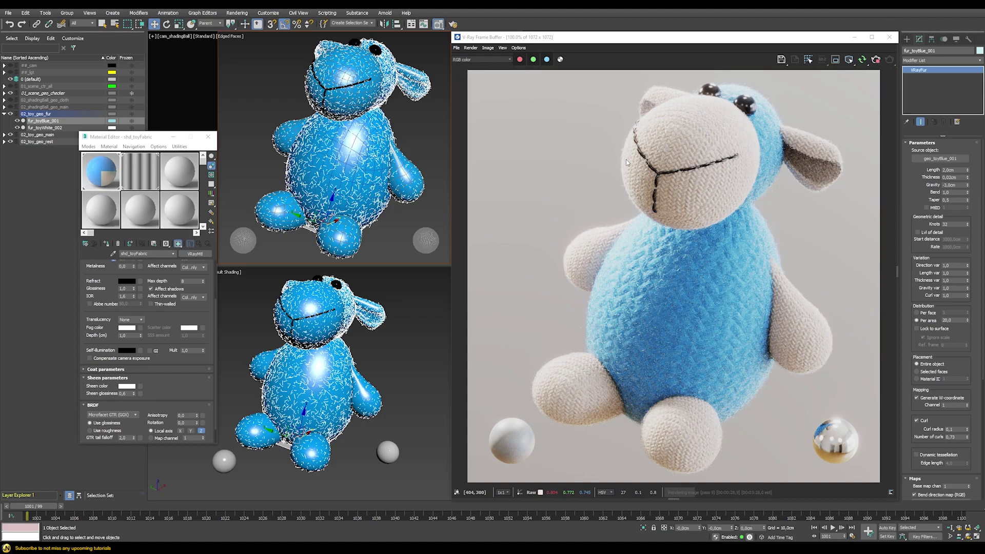
Step: Examine the fine fur fibers up close on the rendered toy's muzzle, arm and blue body
{"action": "scroll", "coordinate": [620, 165], "scroll_direction": "up", "scroll_amount": 6}
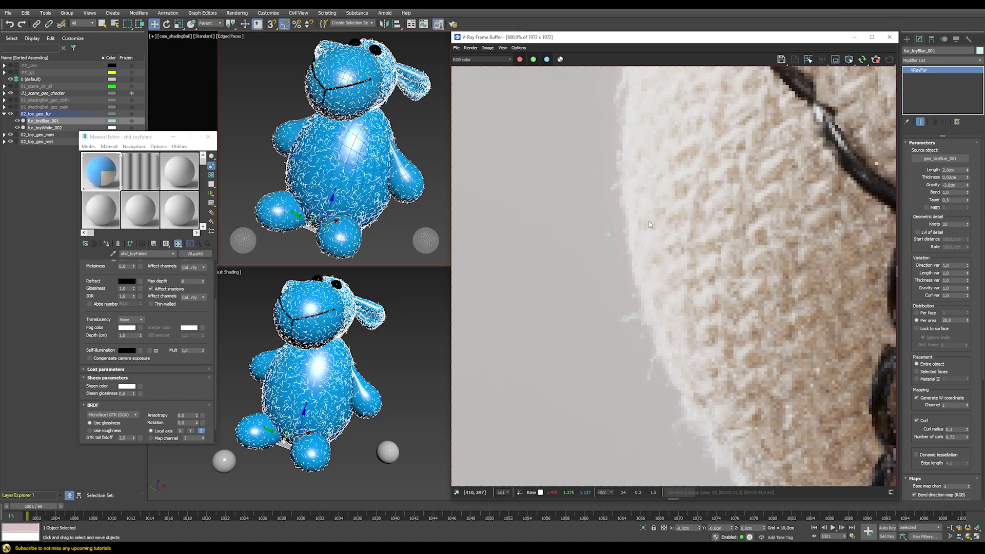
{"action": "scroll", "coordinate": [649, 224], "scroll_direction": "down", "scroll_amount": 3}
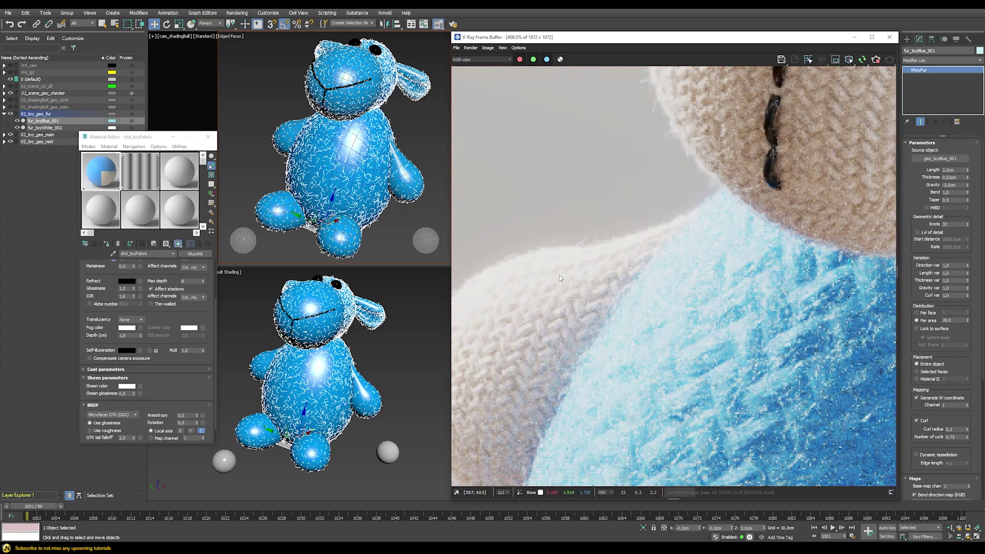
{"action": "middle_click_drag", "start_coordinate": [559, 275], "coordinate": [620, 322]}
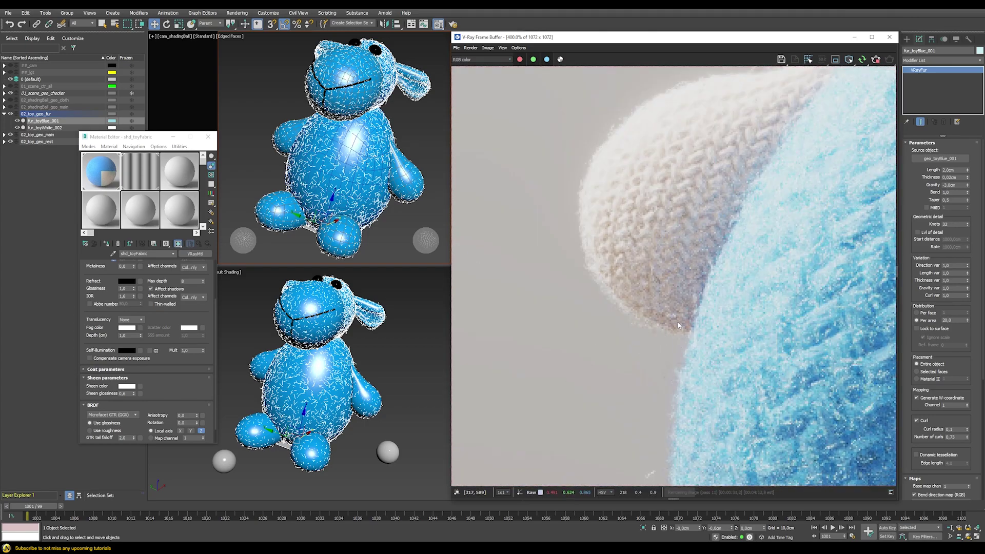